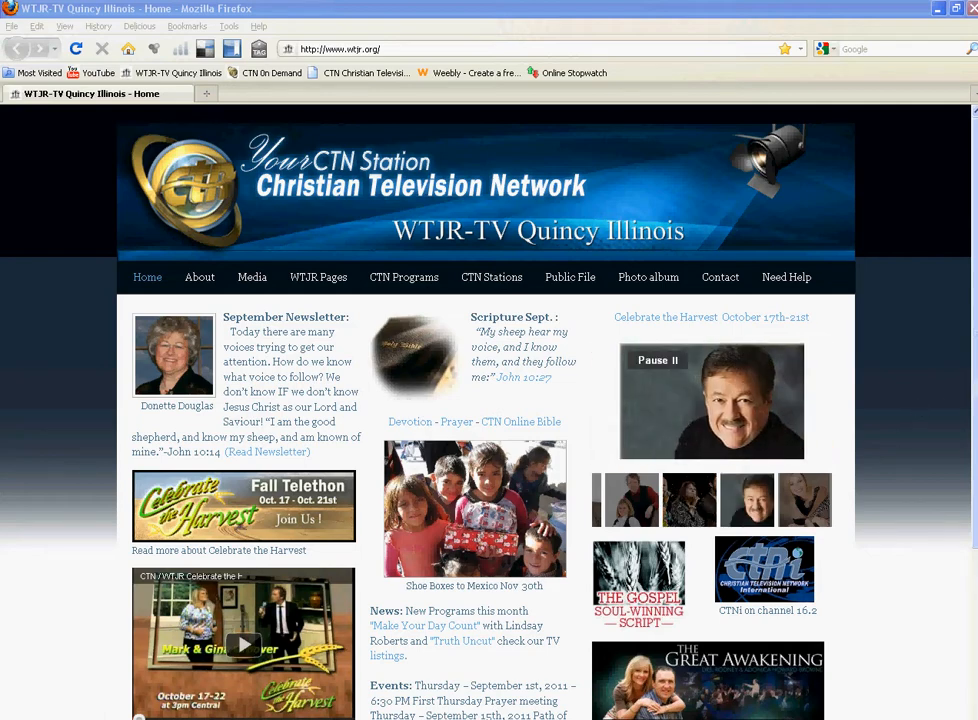
Open Weebly through the link in the WTJR site's footer and log in with the account's e-mail and password
scroll(705, 300, "down", 3)
scroll(284, 652, "down", 3)
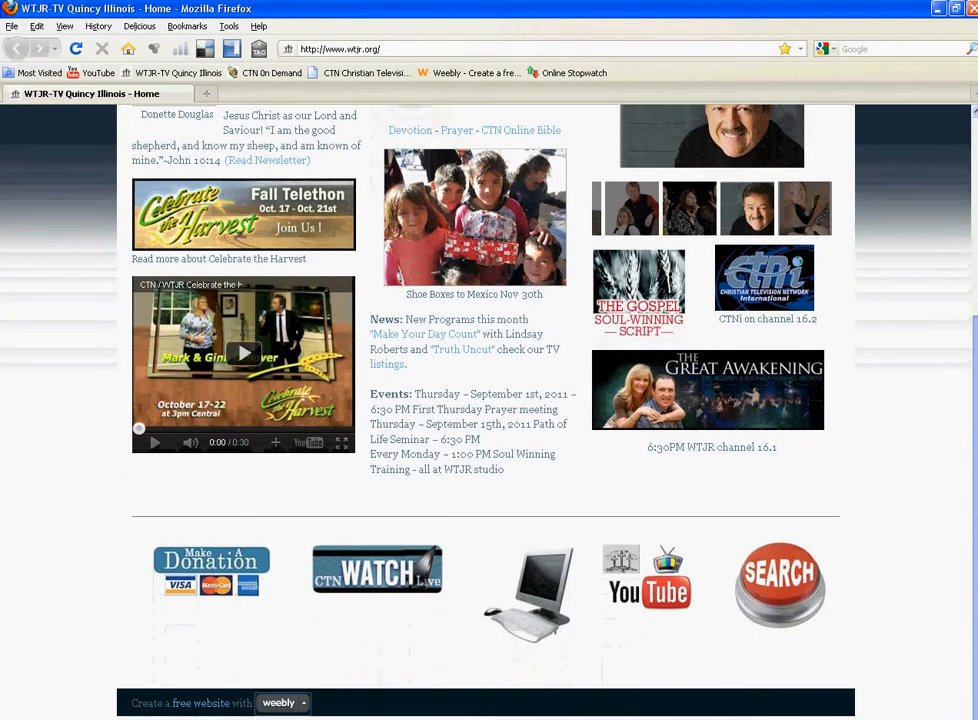
left_click(303, 705)
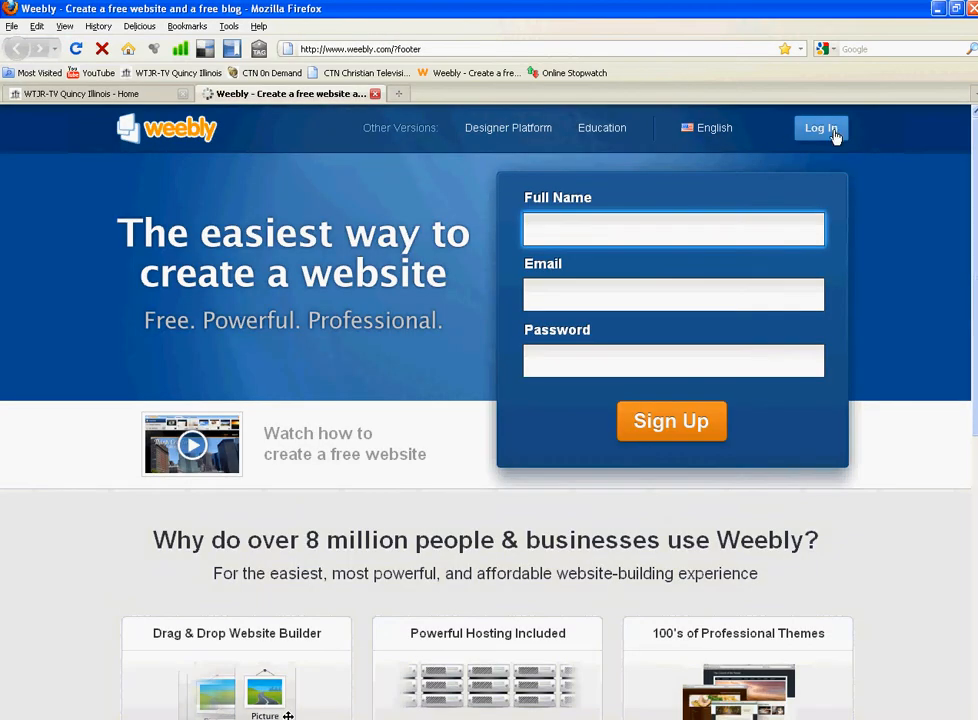
left_click(822, 127)
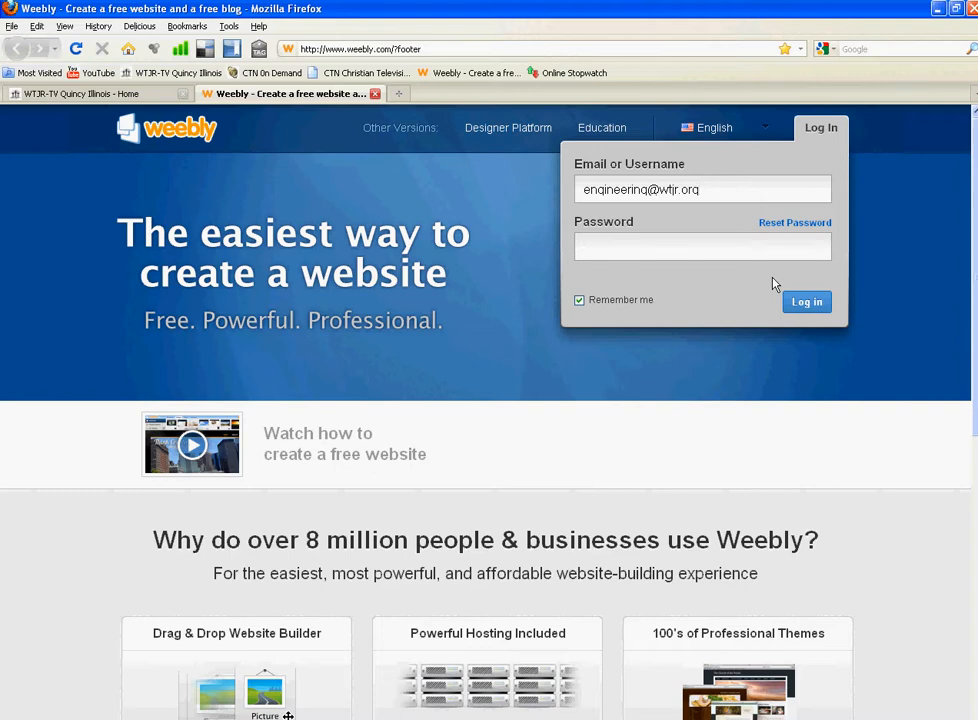
key("Tab")
key("Return")
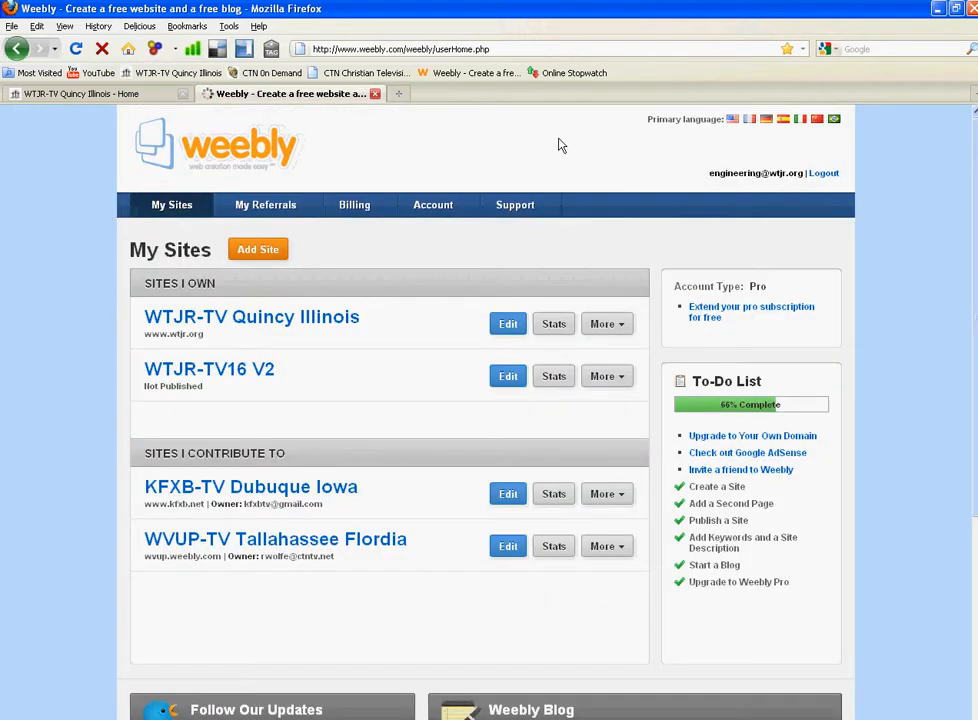
Open the WTJR-TV Quincy Illinois site for editing and look through its page list down to the WTJR Pages subpages
left_click(508, 323)
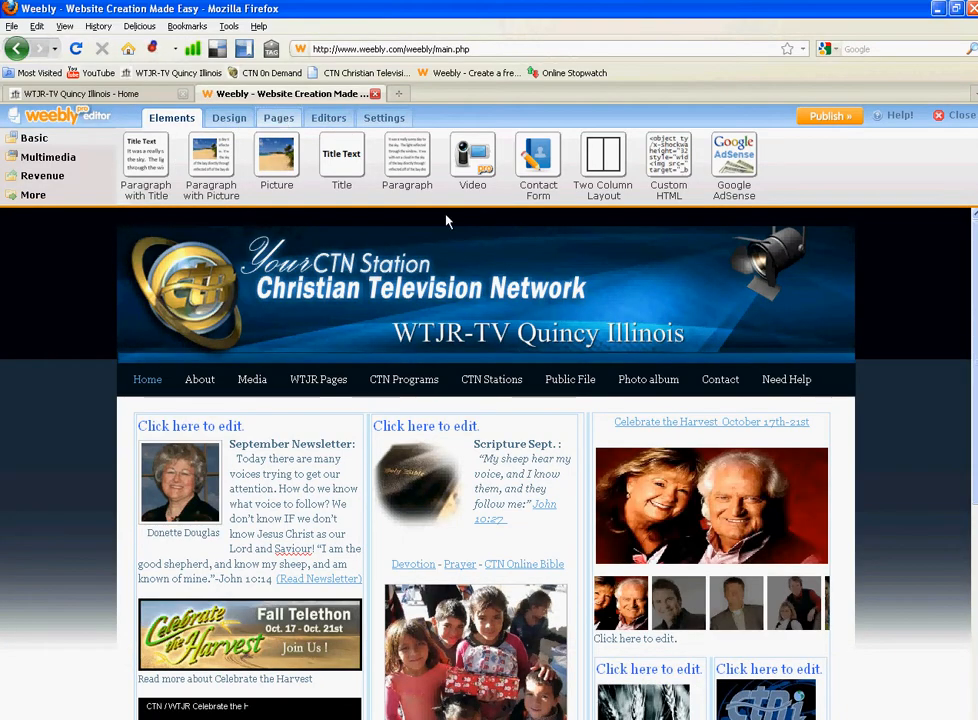
scroll(393, 479, "down", 5)
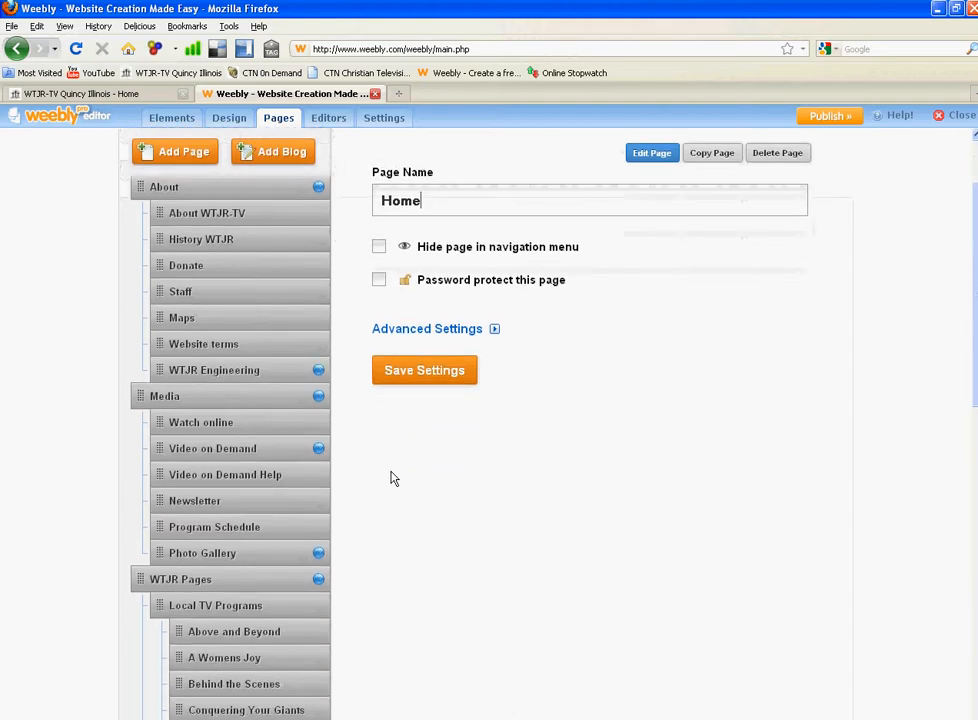
scroll(393, 479, "down", 4)
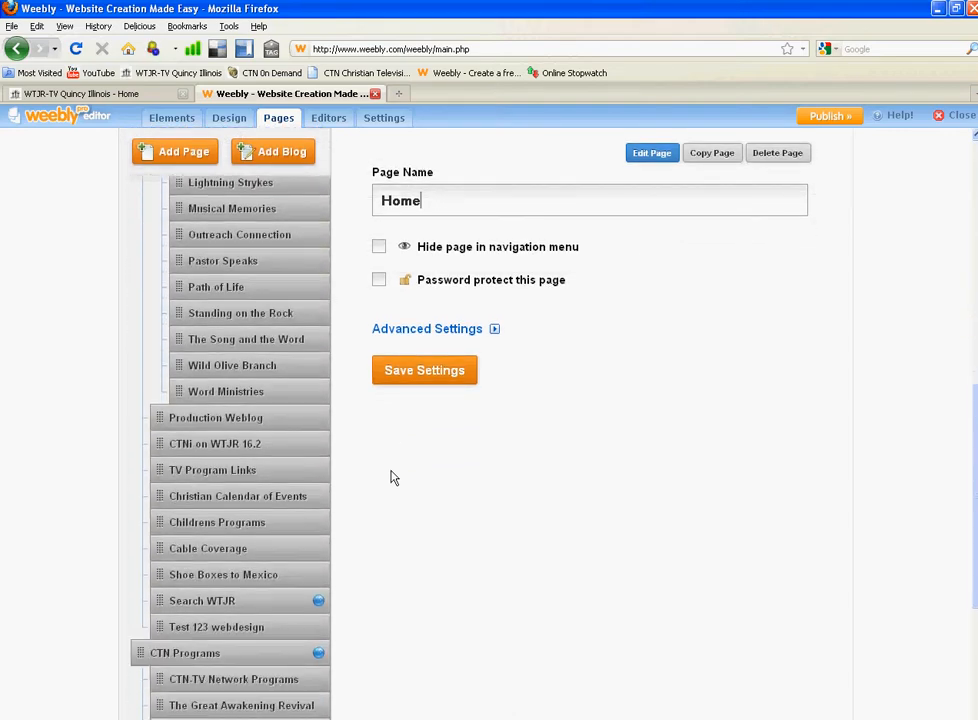
scroll(393, 479, "up", 8)
scroll(393, 477, "up", 3)
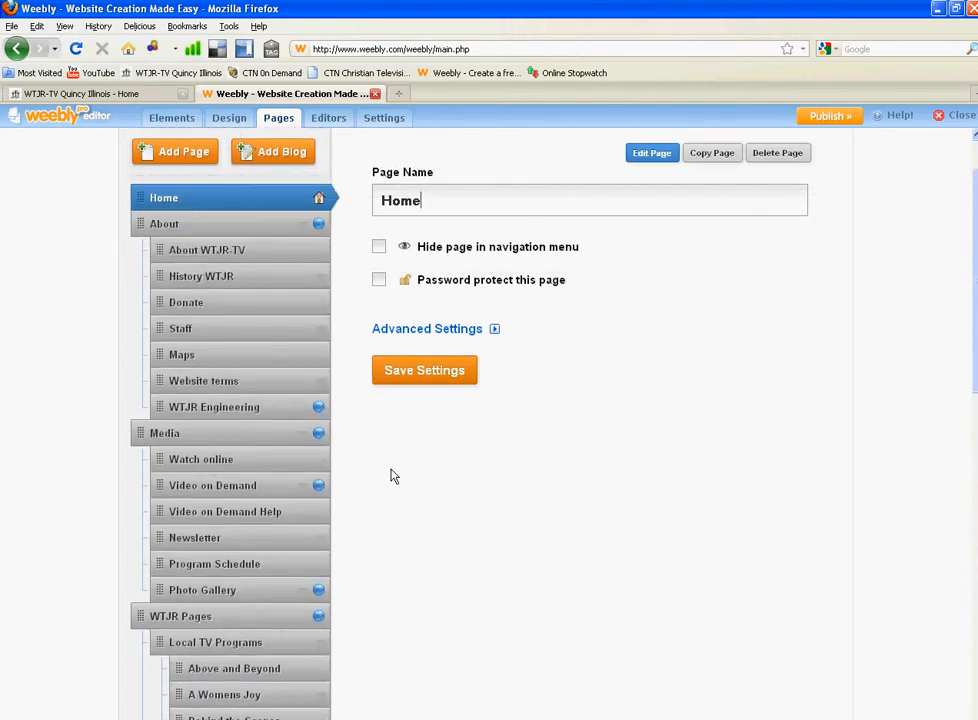
scroll(393, 477, "down", 6)
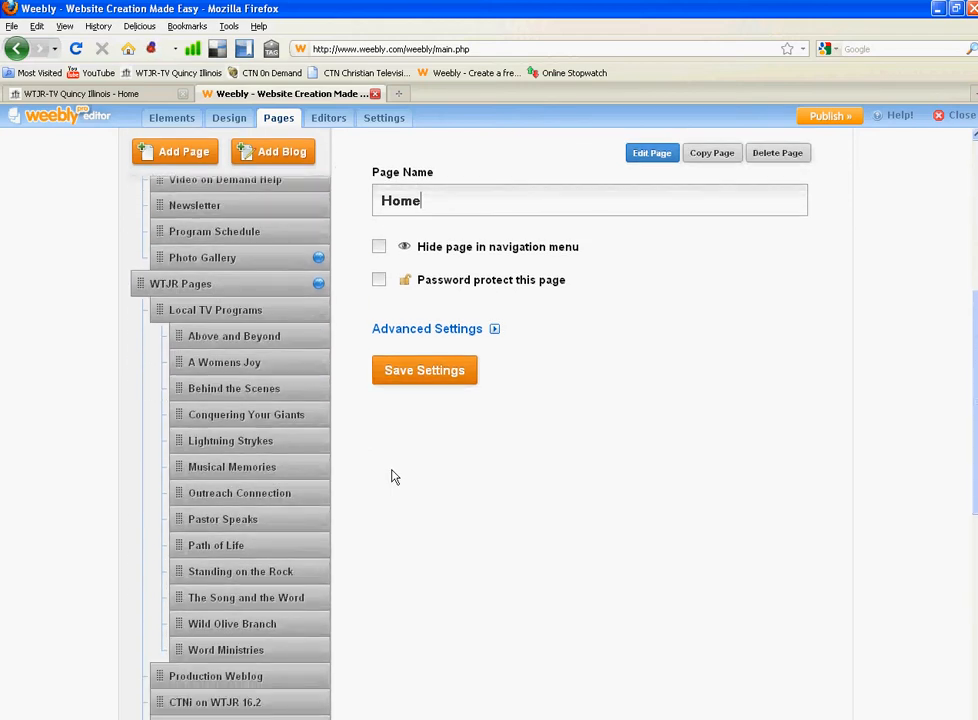
scroll(393, 477, "down", 3)
scroll(393, 477, "down", 3)
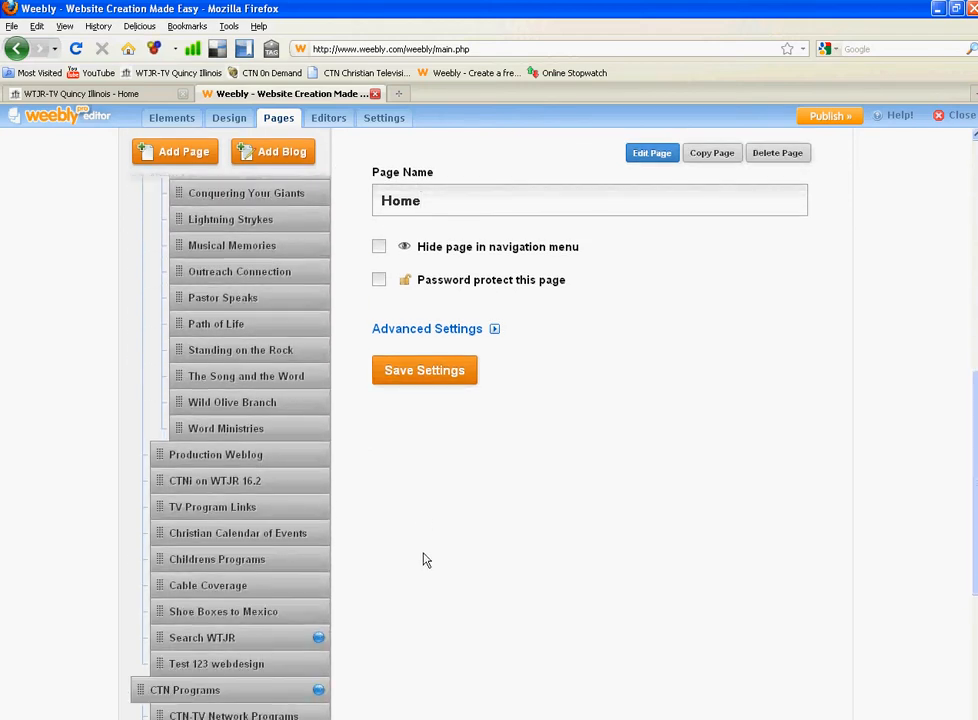
Delete the "Test 123 webdesign" page from the WTJR Pages group
left_click(232, 666)
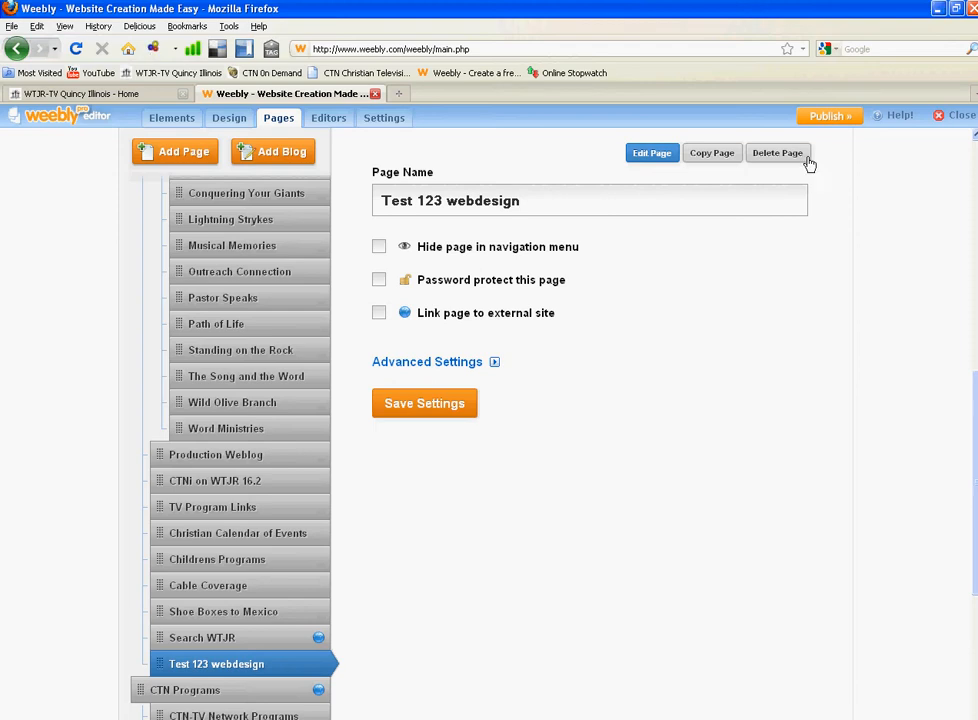
left_click(777, 155)
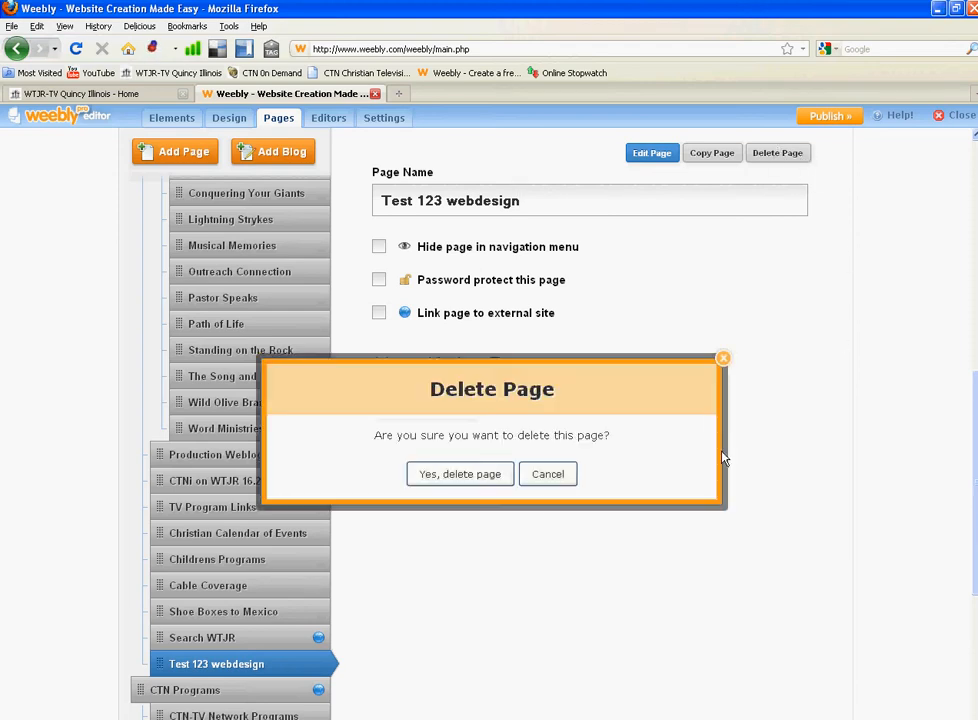
left_click(466, 478)
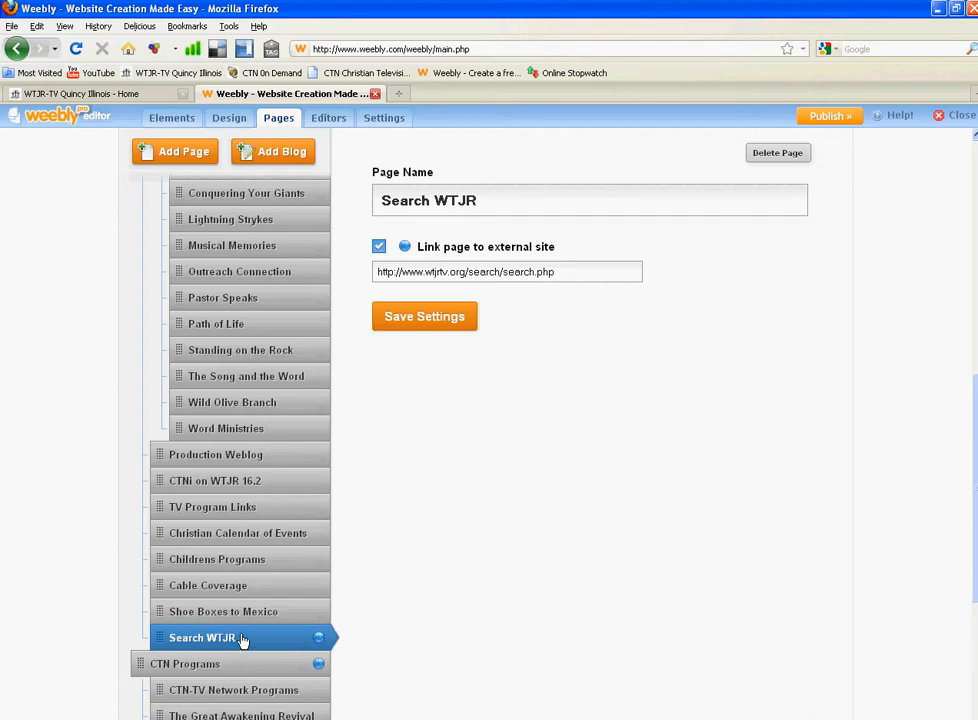
Add a new page named "test1234" and save its settings
left_click(172, 155)
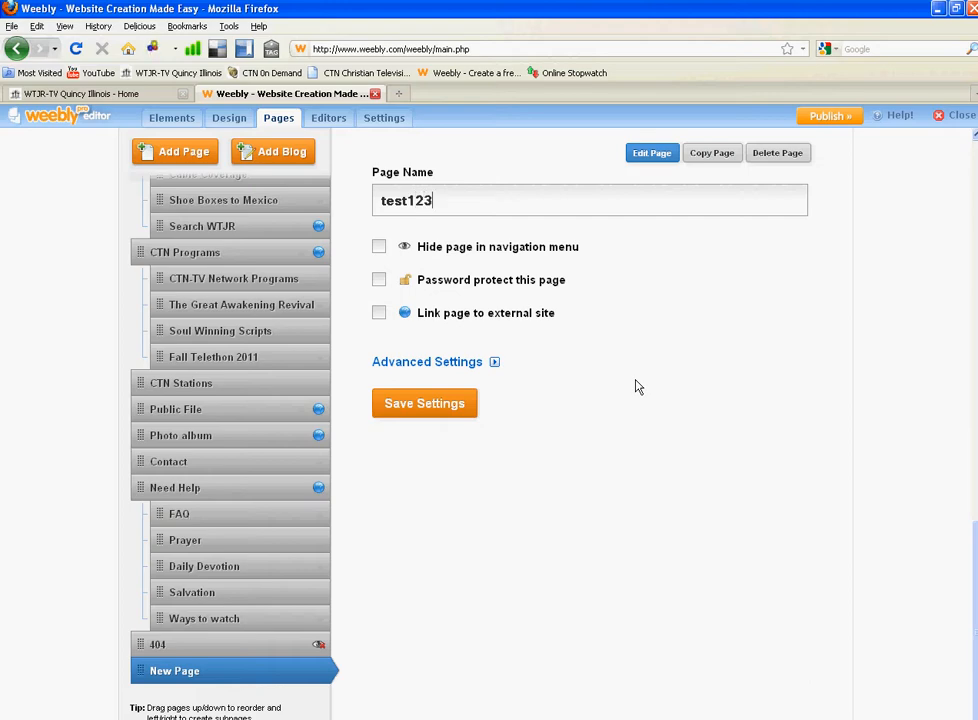
left_click(437, 402)
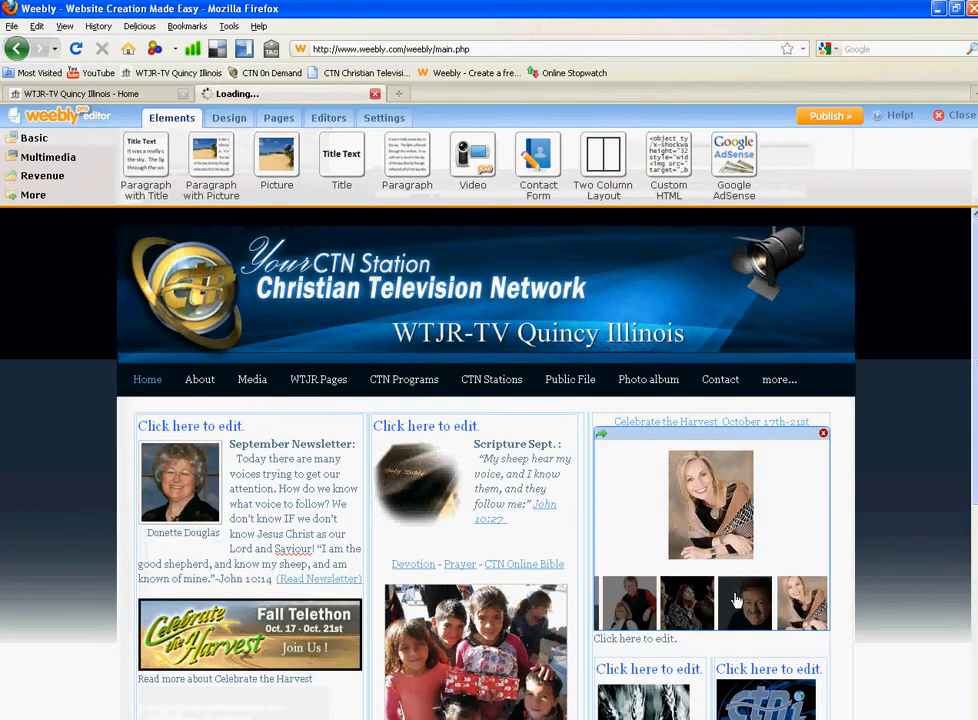
Move the test1234 page below Search WTJR as a subpage of WTJR Pages and save the settings
left_click(279, 119)
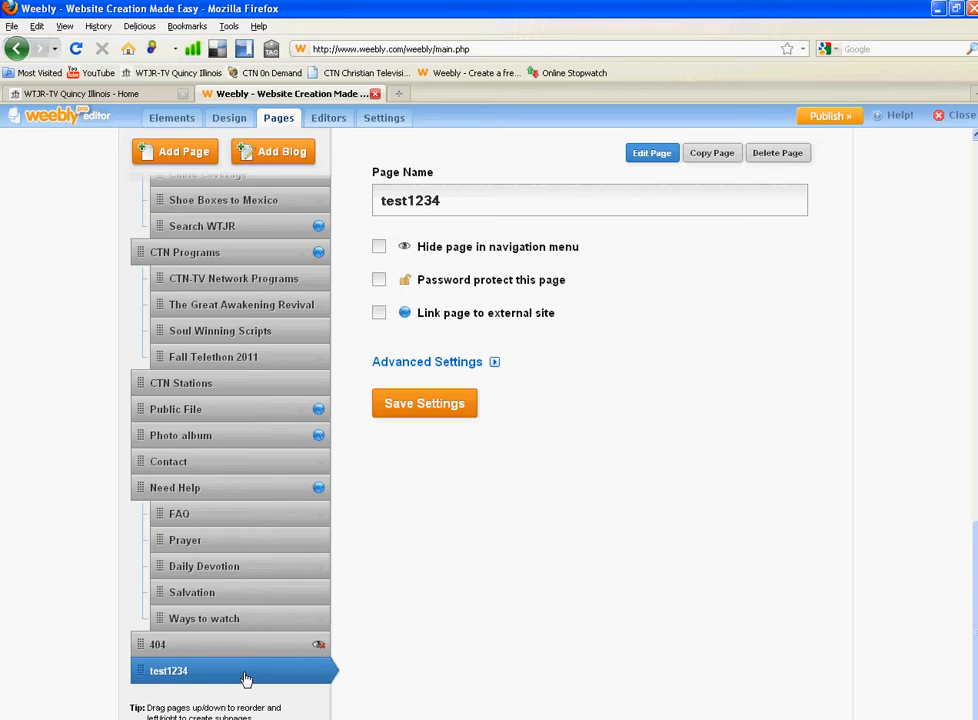
left_click_drag(244, 685, 264, 578)
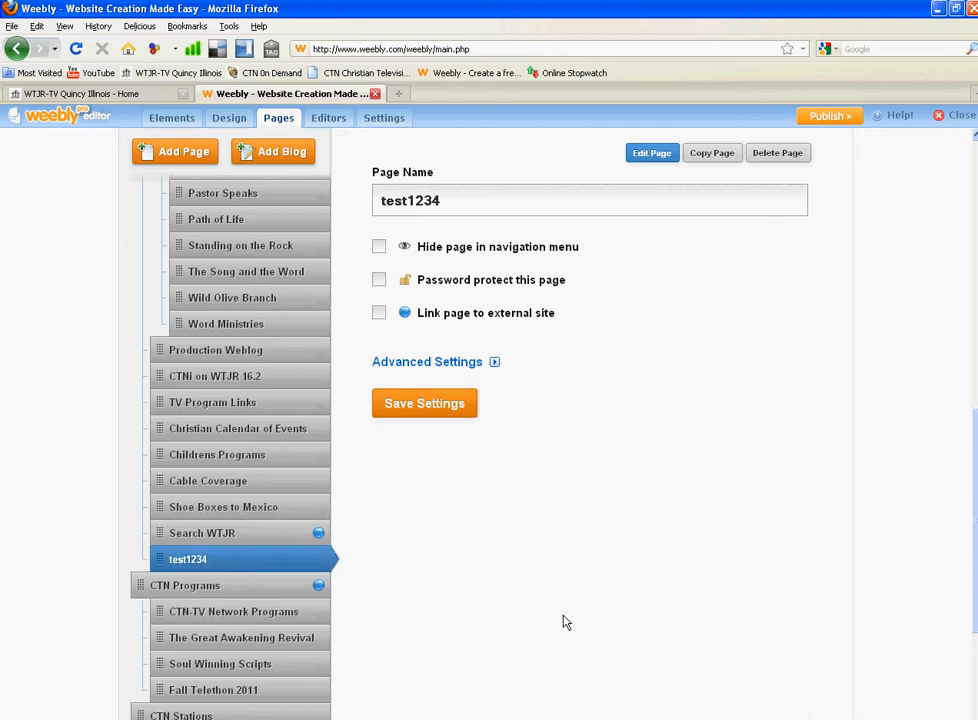
left_click(434, 406)
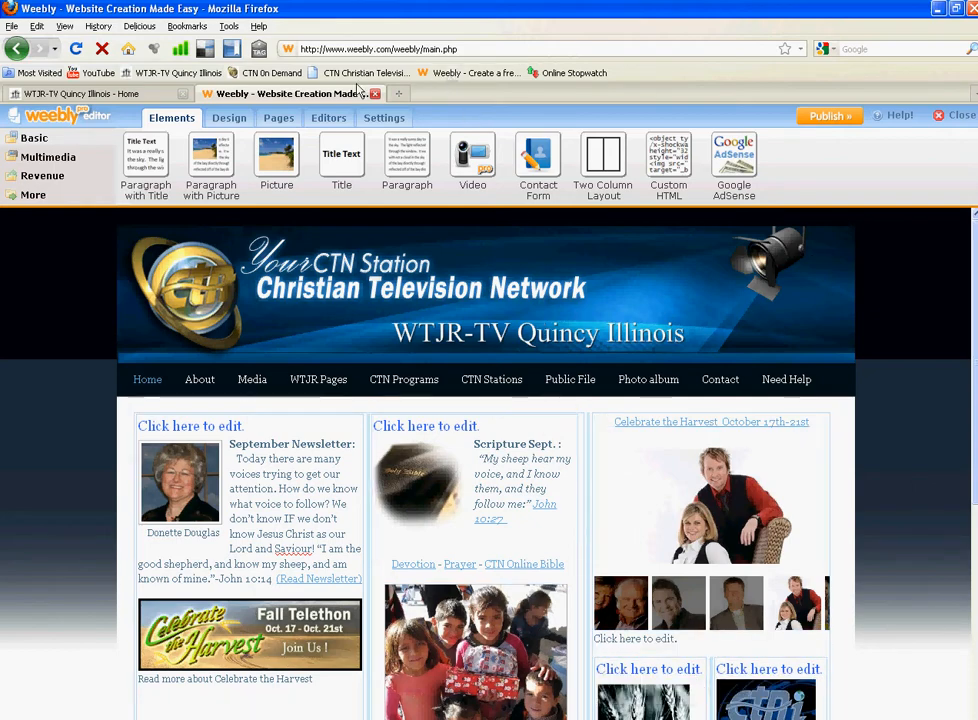
Open the empty test1234 page for content editing from the site's page list
left_click(284, 124)
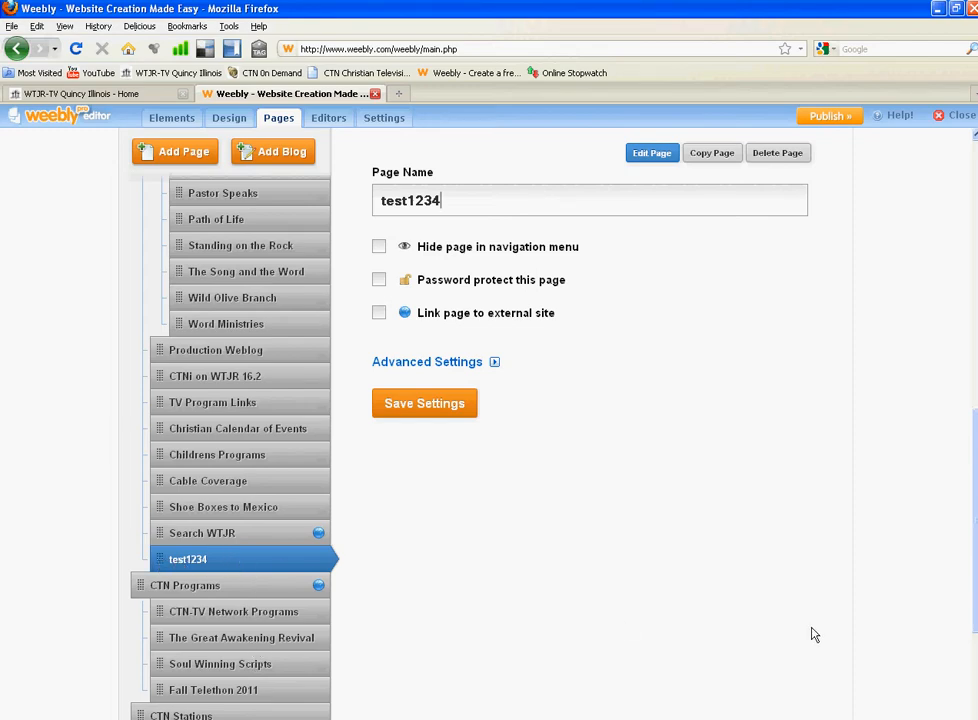
left_click(651, 153)
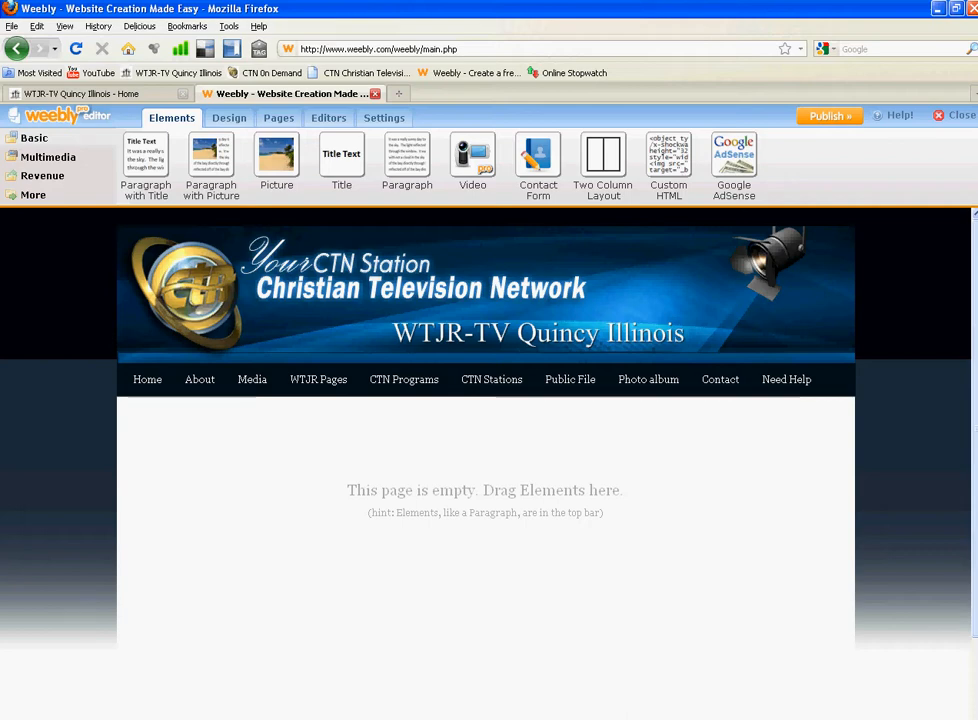
mouse_move(315, 379)
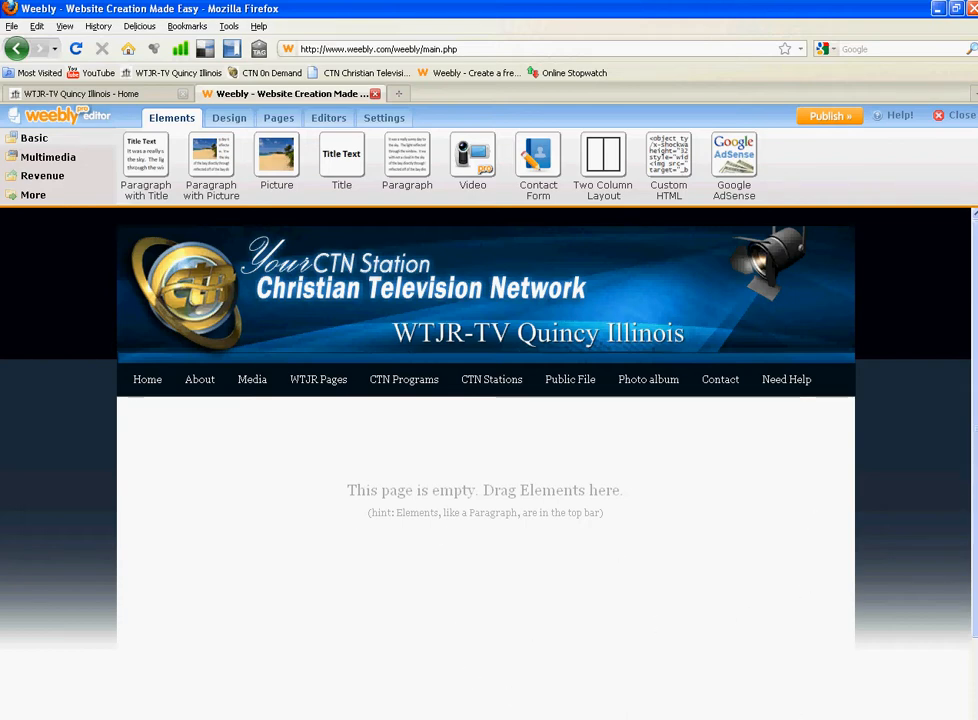
left_click_drag(977, 235, 977, 190)
mouse_move(790, 350)
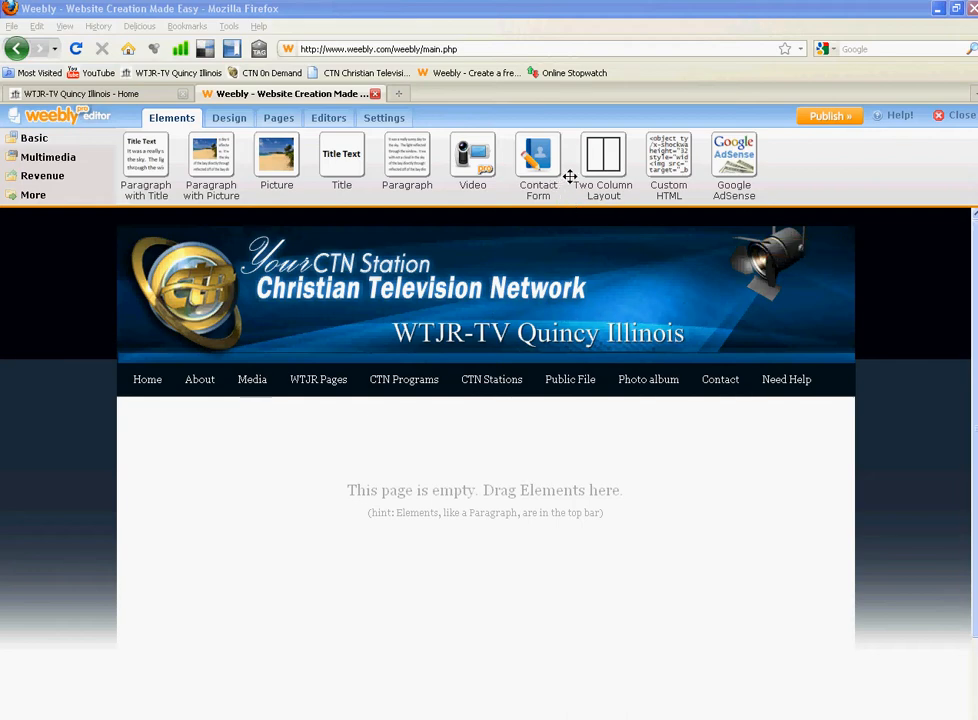
Add a Title element reading "Test page 1234 WTJR Quincy Illinois" to the empty page and publish the website
left_click_drag(342, 155, 292, 418)
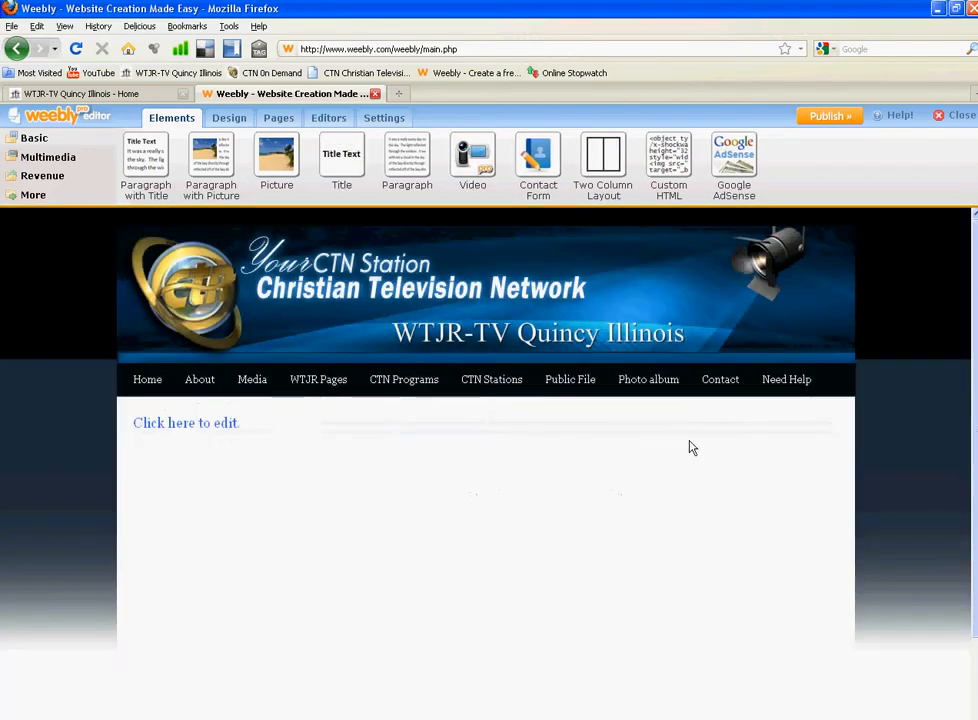
left_click(201, 425)
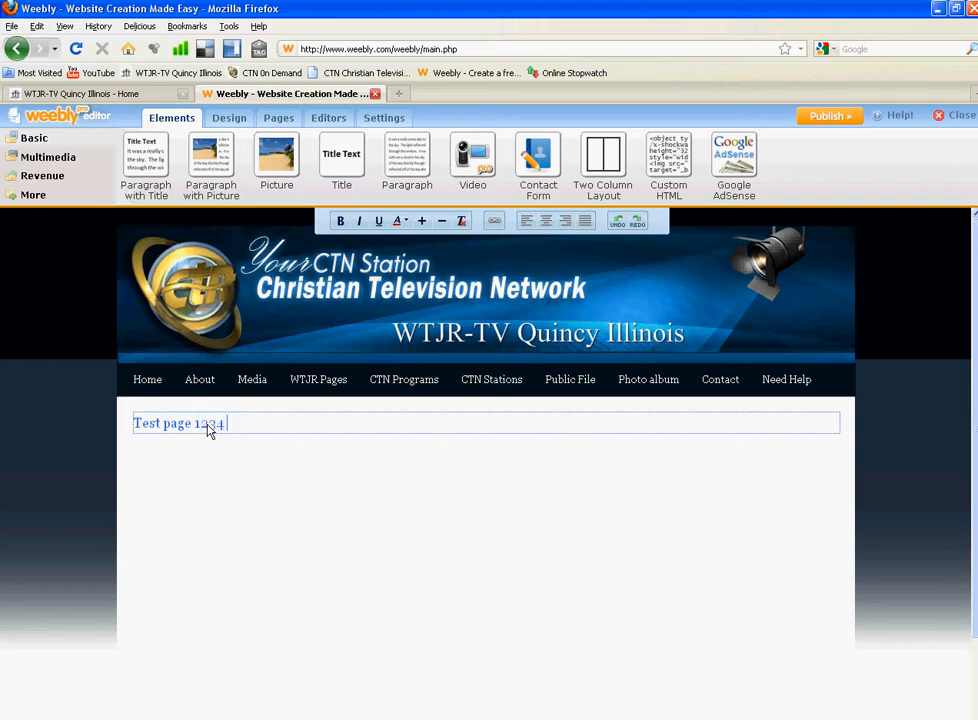
type("WTJR Quincy Illinois")
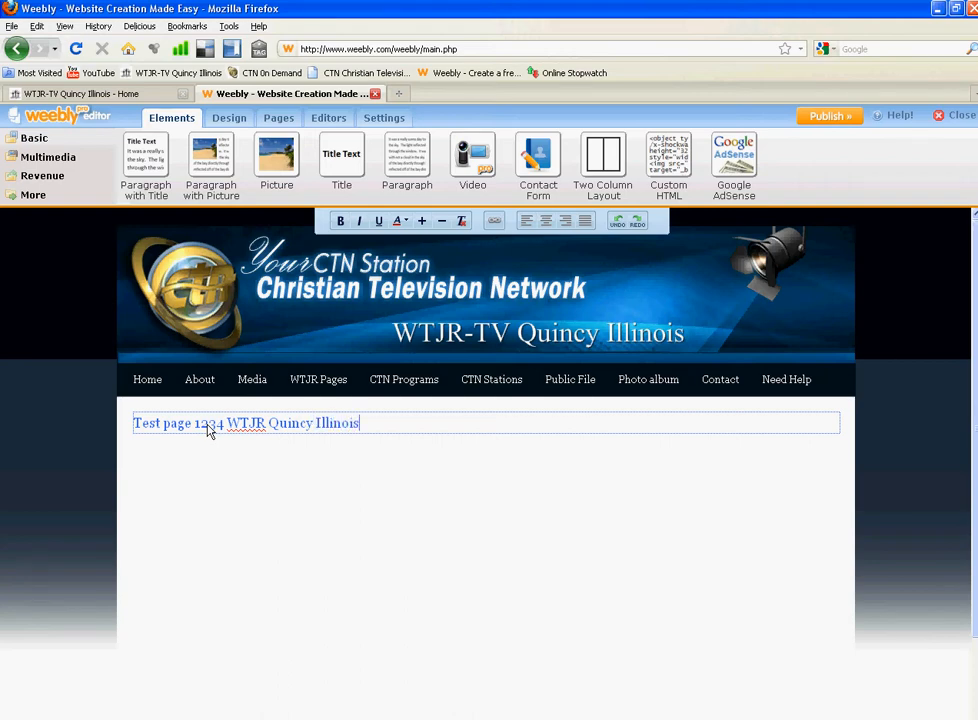
mouse_move(245, 392)
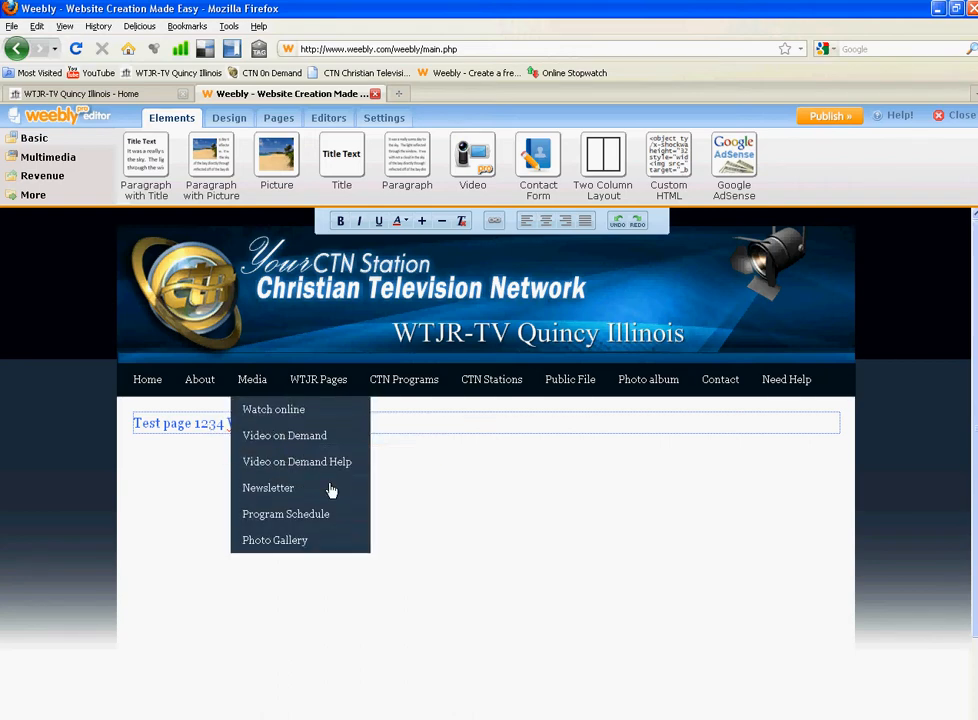
left_click(455, 509)
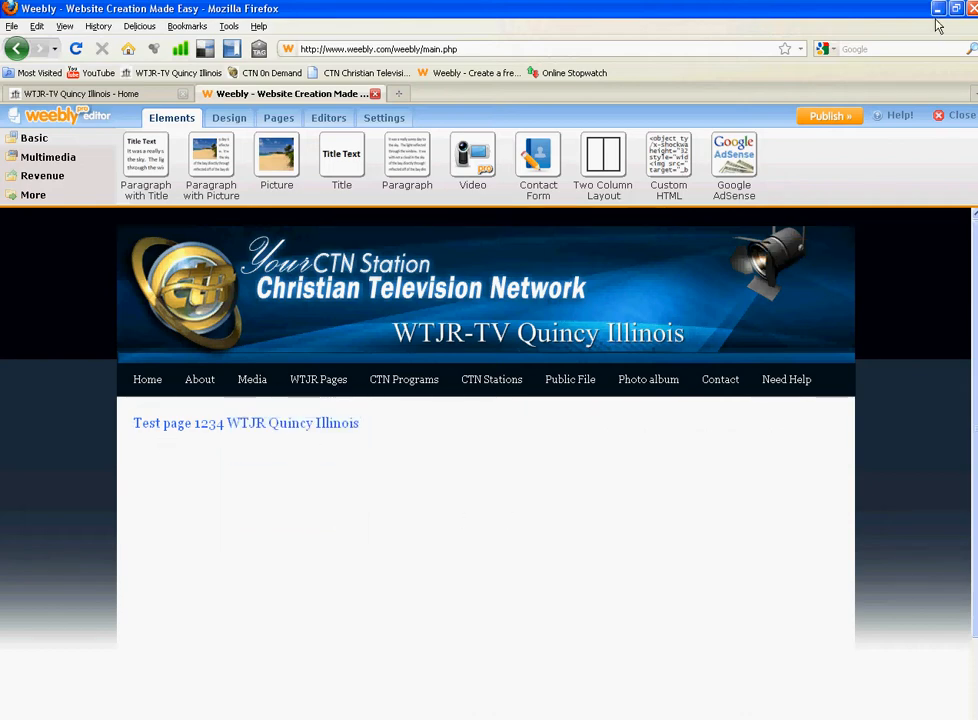
left_click(841, 123)
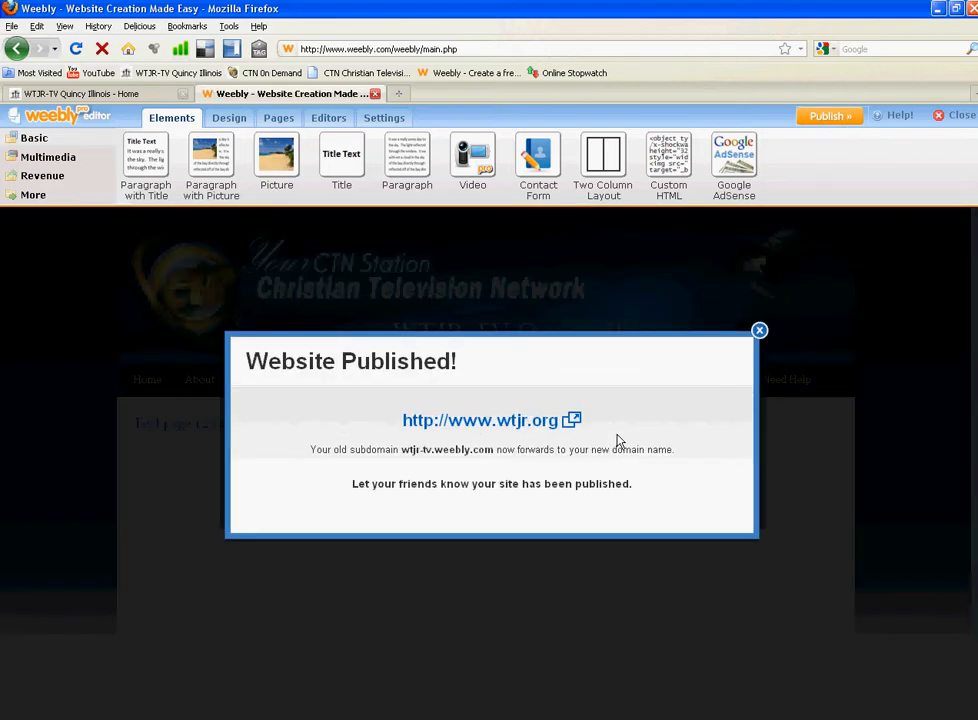
Switch to Internet Explorer, refresh the live WTJR site and view the test1234 page under WTJR Pages
key("alt+Tab")
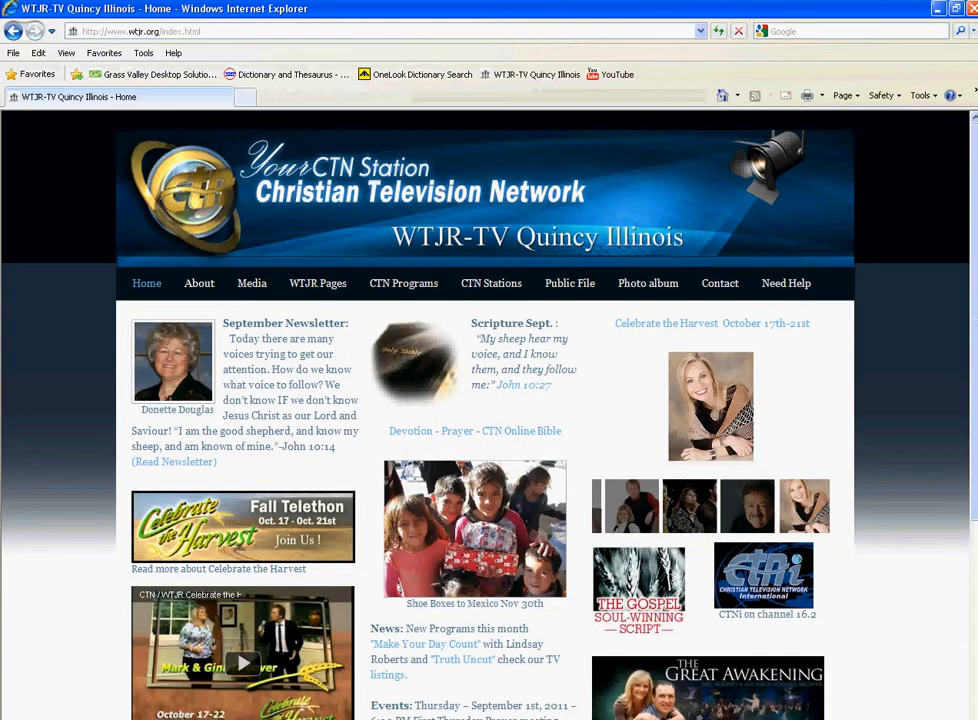
mouse_move(318, 289)
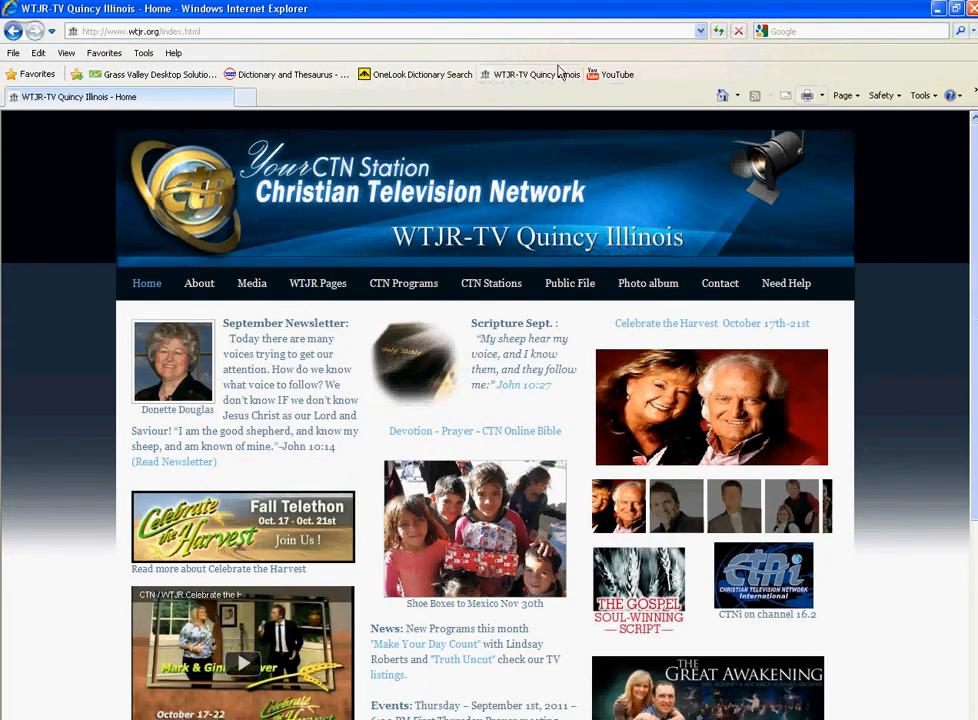
left_click(718, 33)
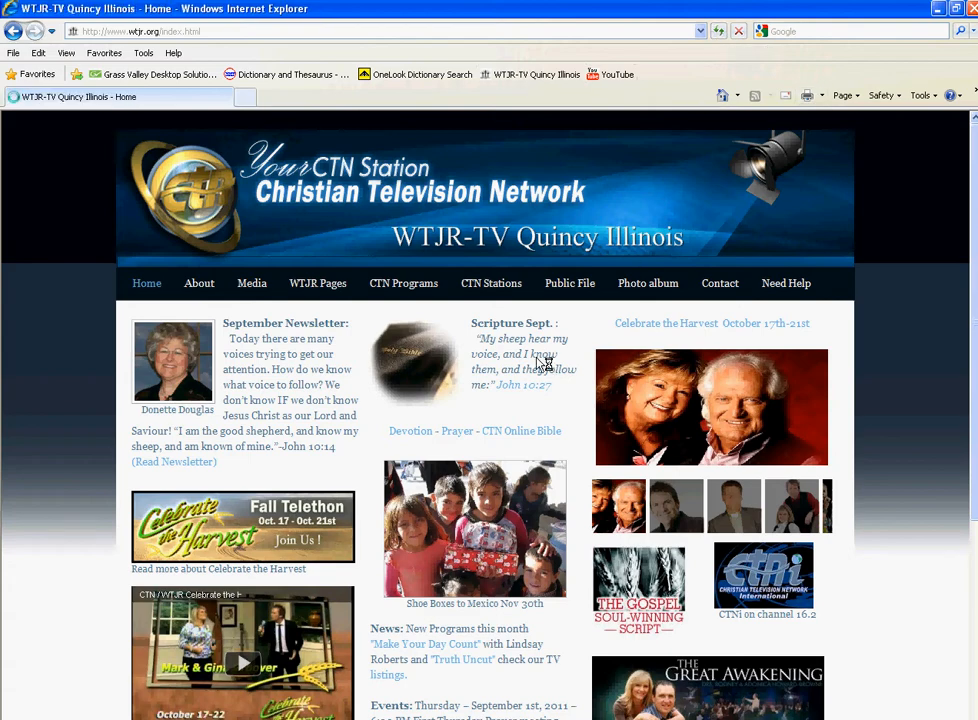
mouse_move(318, 287)
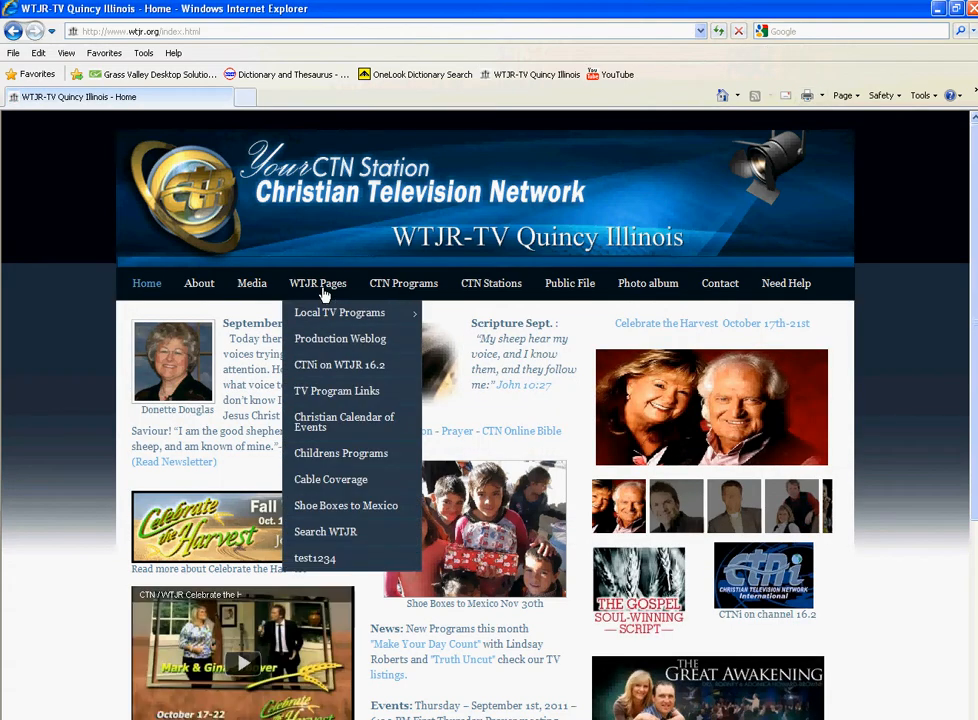
left_click(318, 566)
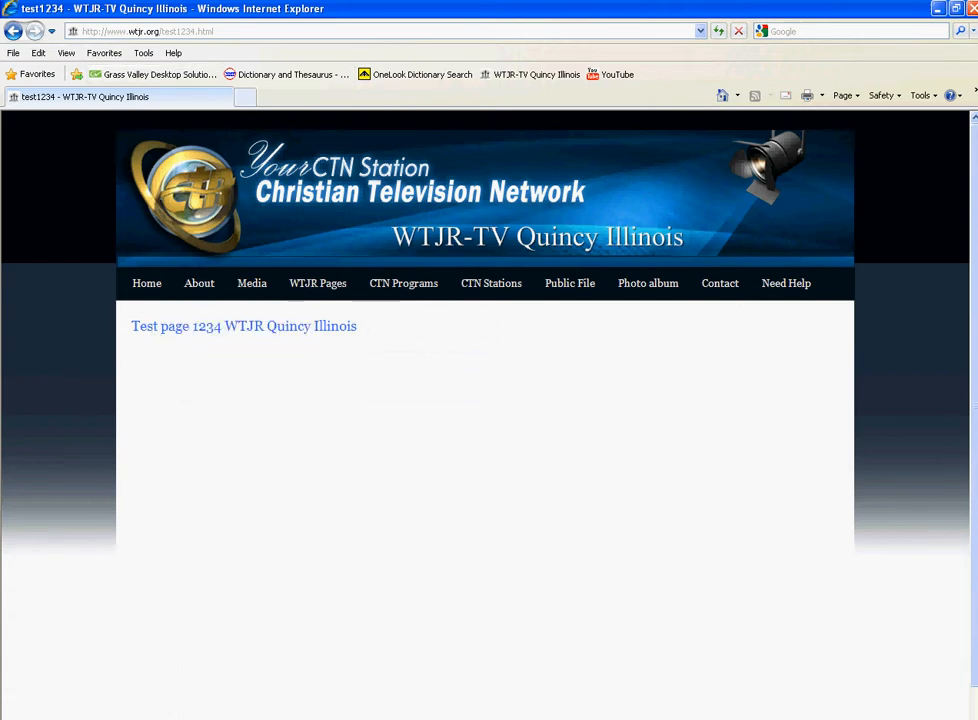
Switch back to the Weebly editor in Firefox and dismiss the Website Published message
key("alt+Tab")
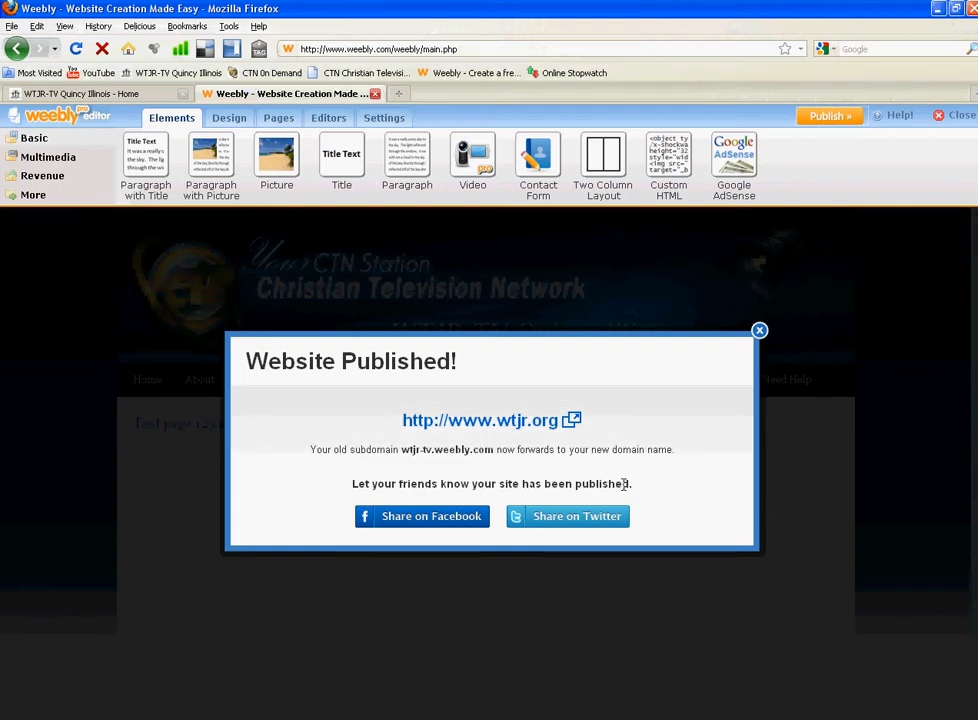
left_click(759, 332)
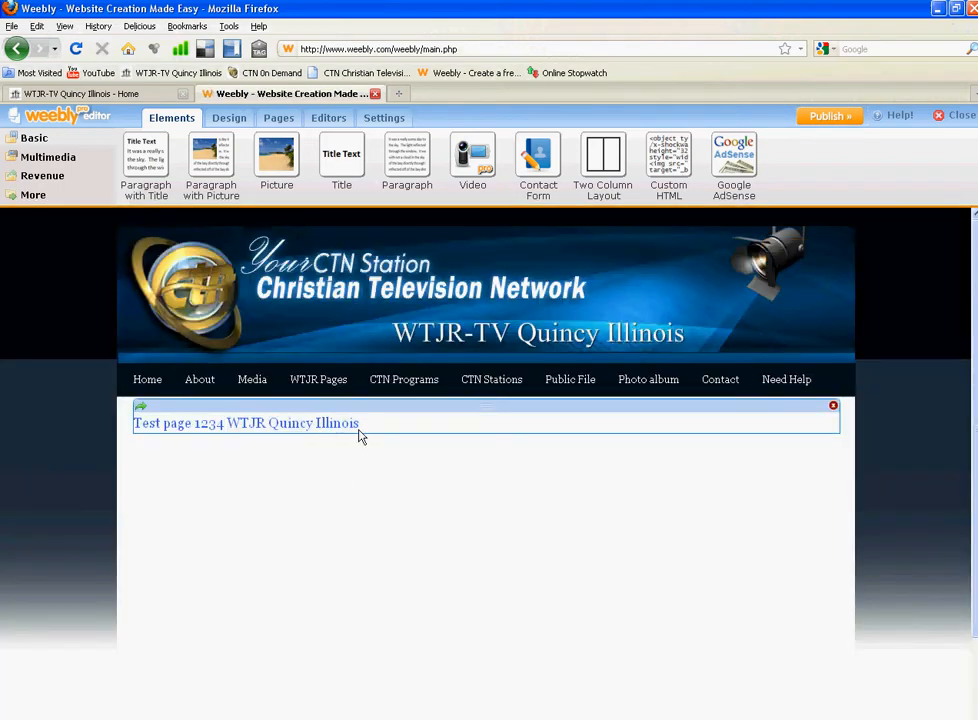
Place a Two Column Layout directly below the test page title and make its left column much wider than the right one
left_click_drag(603, 160, 420, 636)
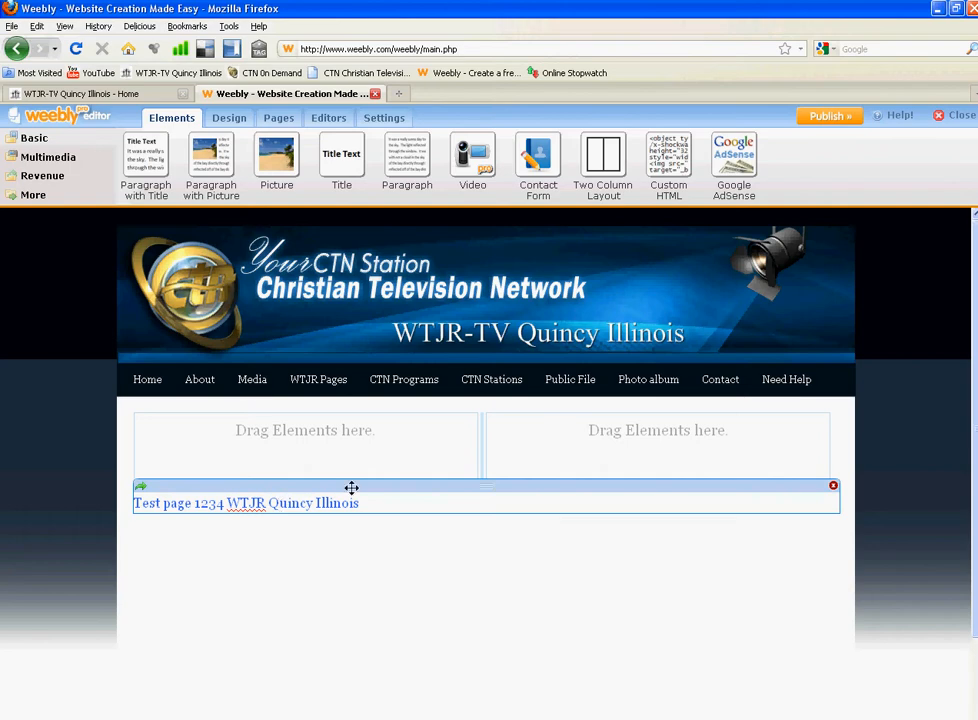
left_click_drag(353, 486, 445, 393)
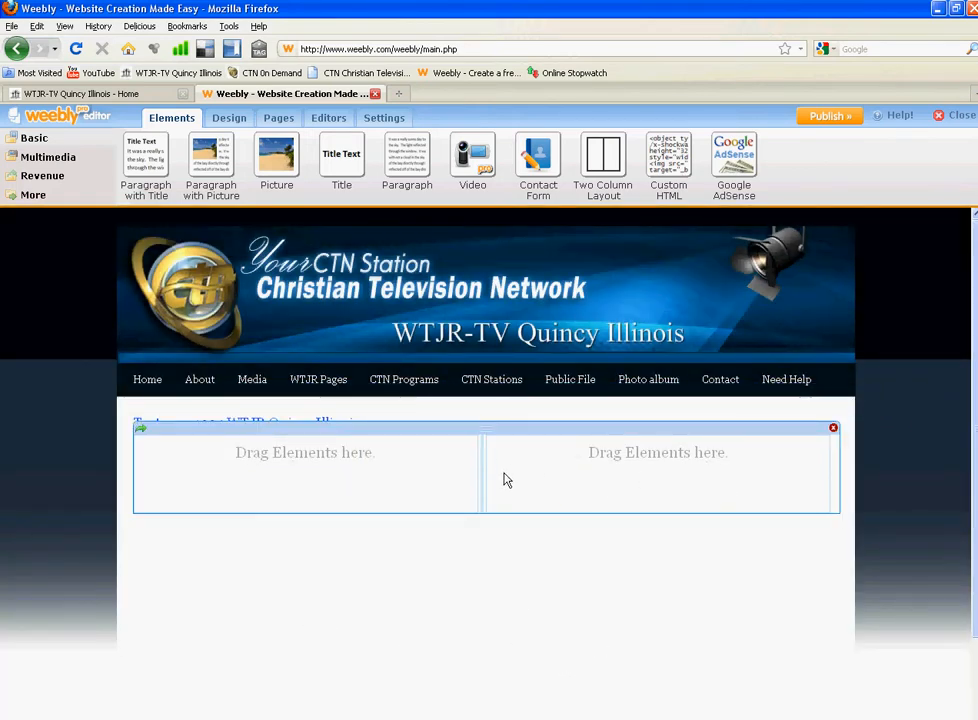
left_click_drag(480, 480, 626, 477)
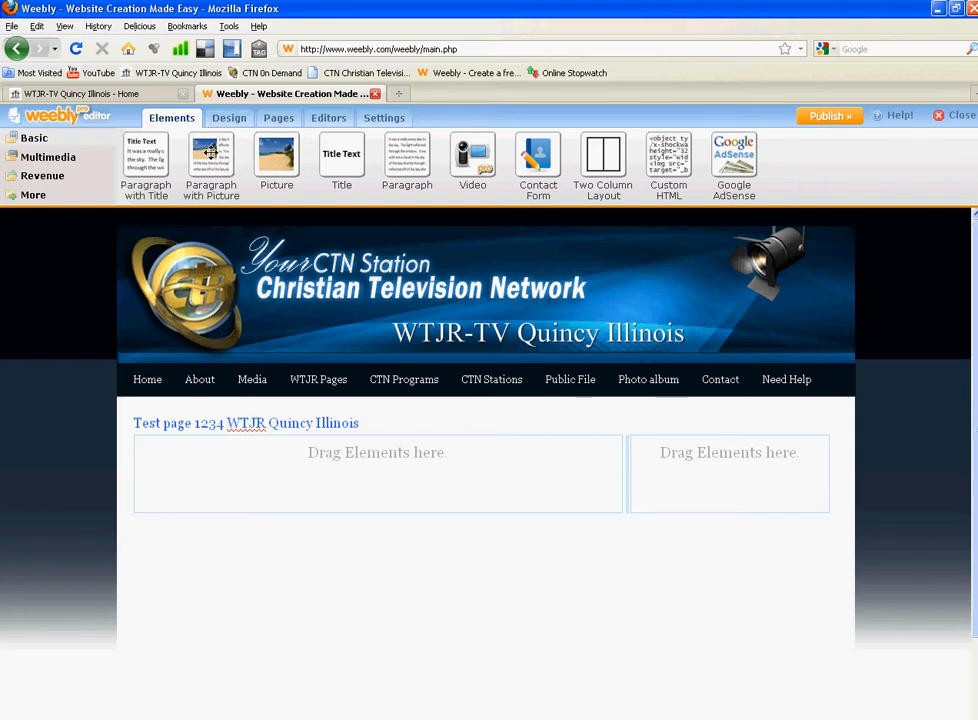
Add a Paragraph with Picture element to the wide column and browse for its image in the Pictures folder on F:, shown as thumbnails
left_click_drag(210, 158, 297, 511)
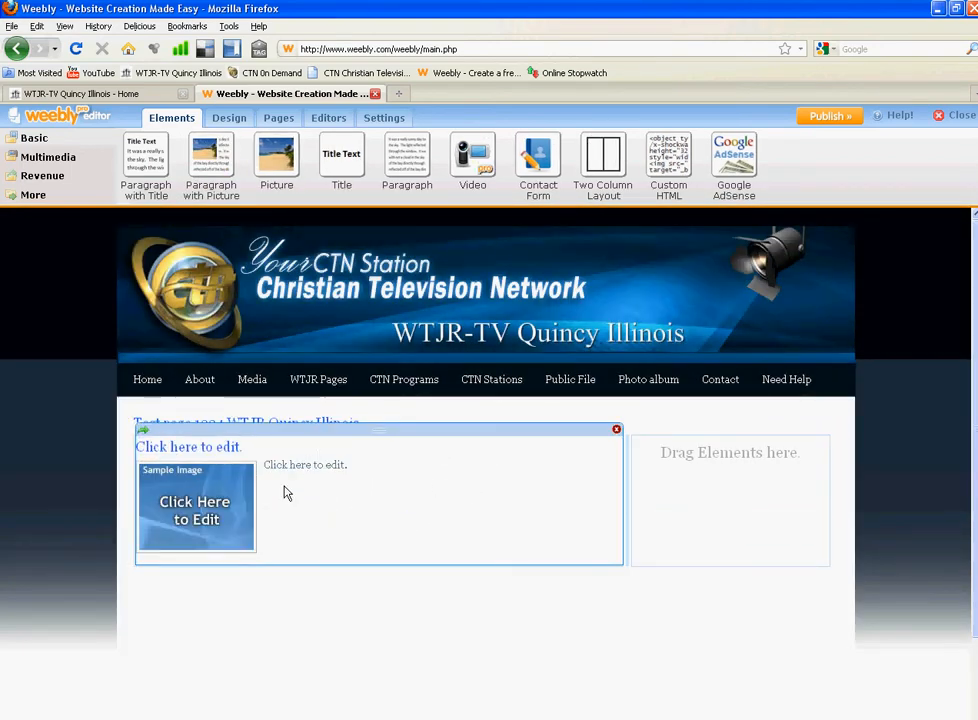
left_click(199, 520)
left_click(534, 345)
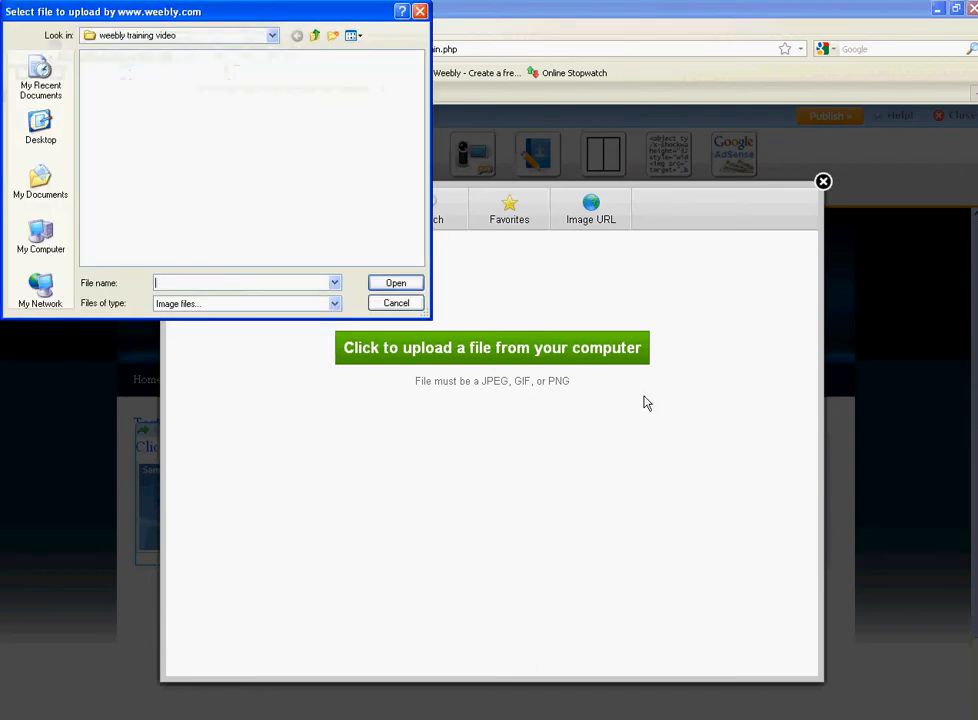
left_click(318, 36)
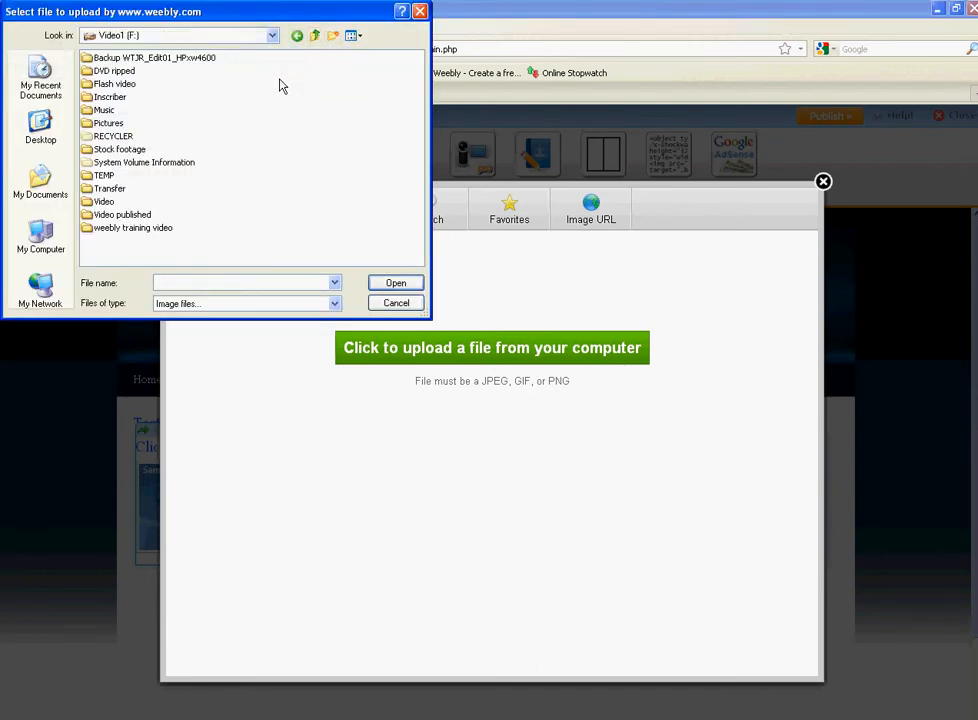
double_click(108, 123)
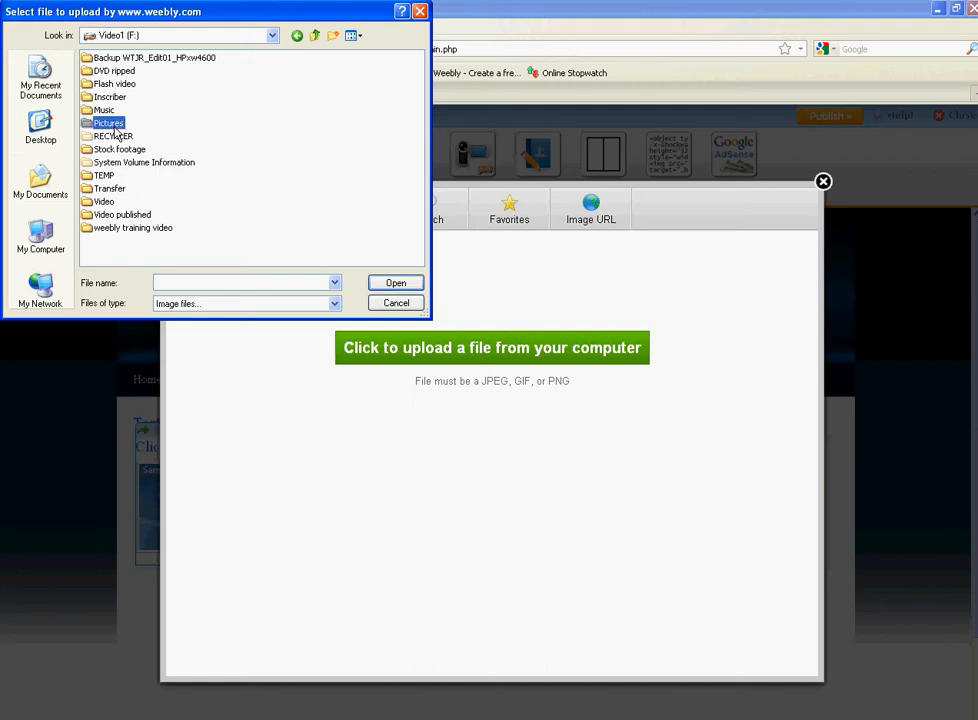
left_click(354, 36)
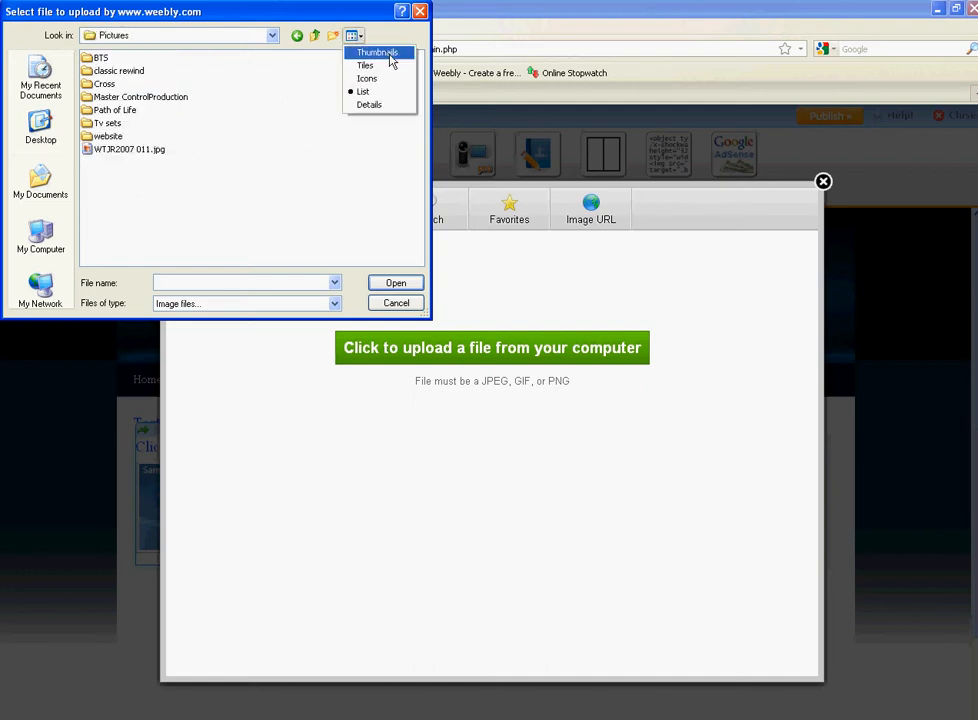
left_click(381, 54)
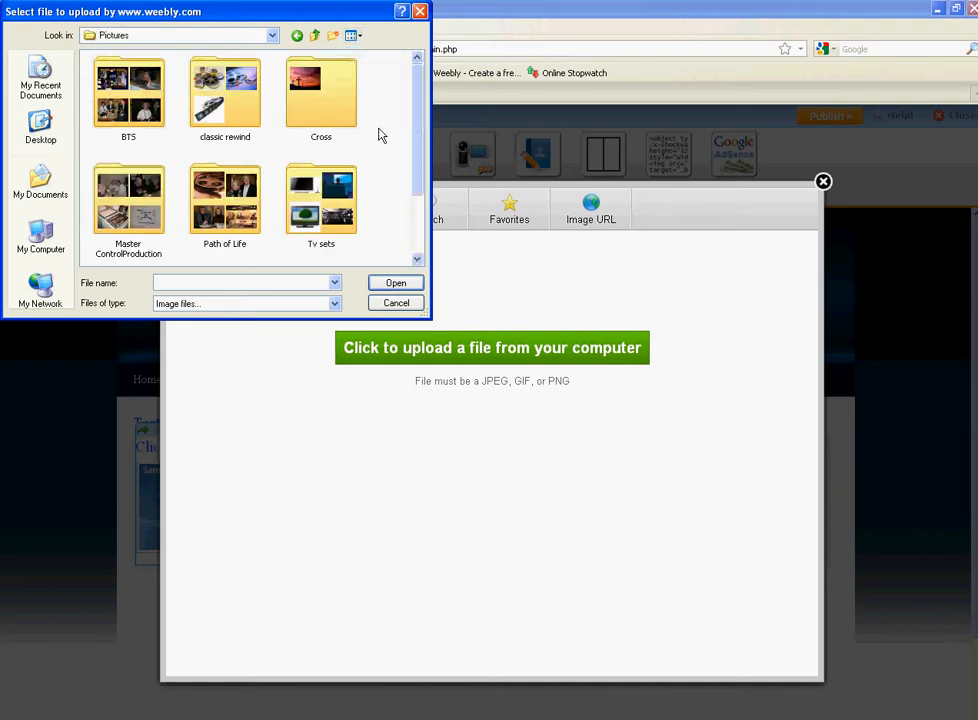
Upload the control room photo from the BTS folder into the picture element and enlarge it slightly
double_click(139, 110)
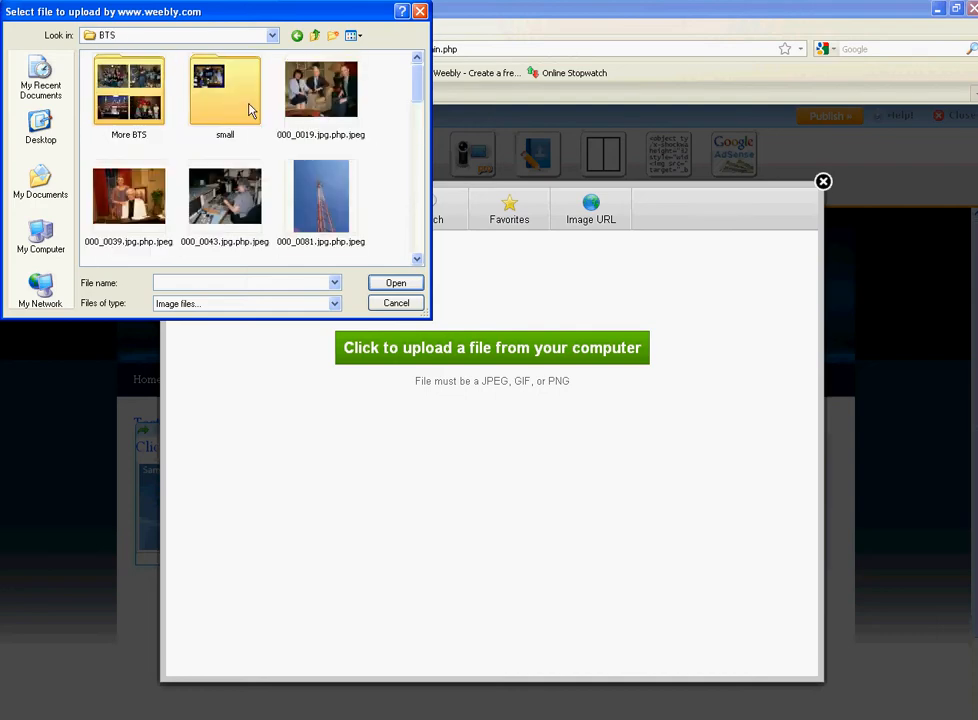
scroll(251, 111, "down", 10)
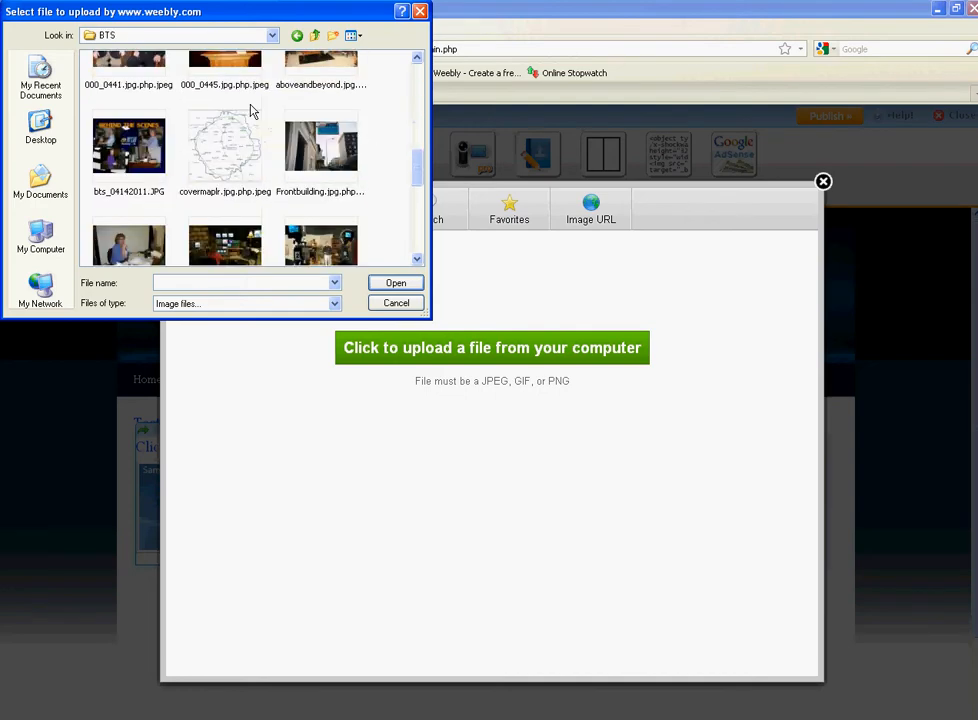
scroll(251, 111, "down", 5)
scroll(251, 111, "up", 3)
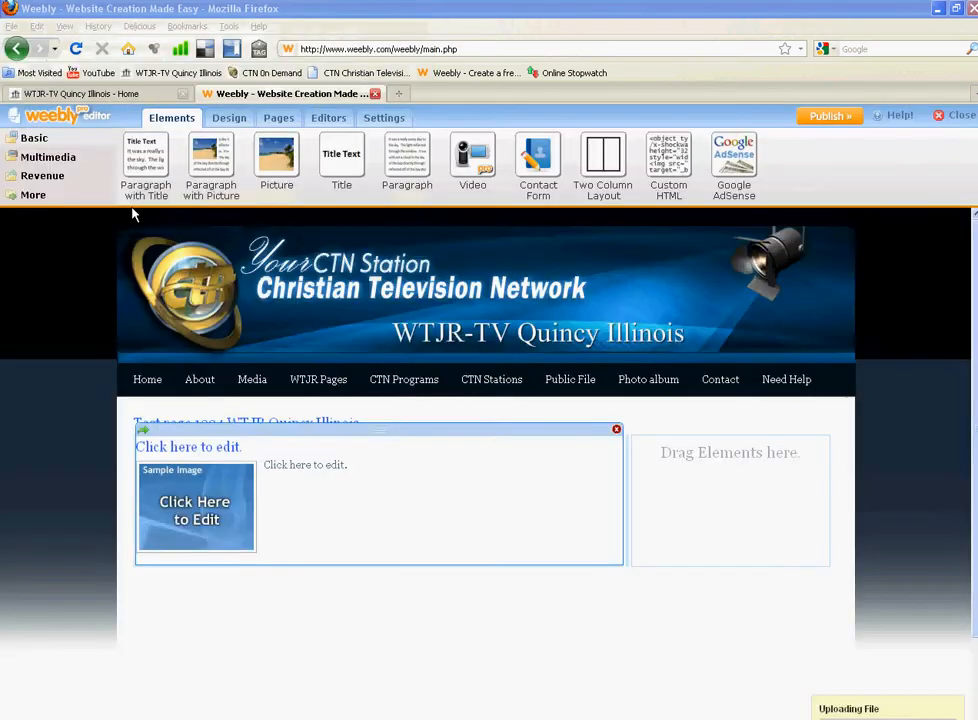
double_click(140, 240)
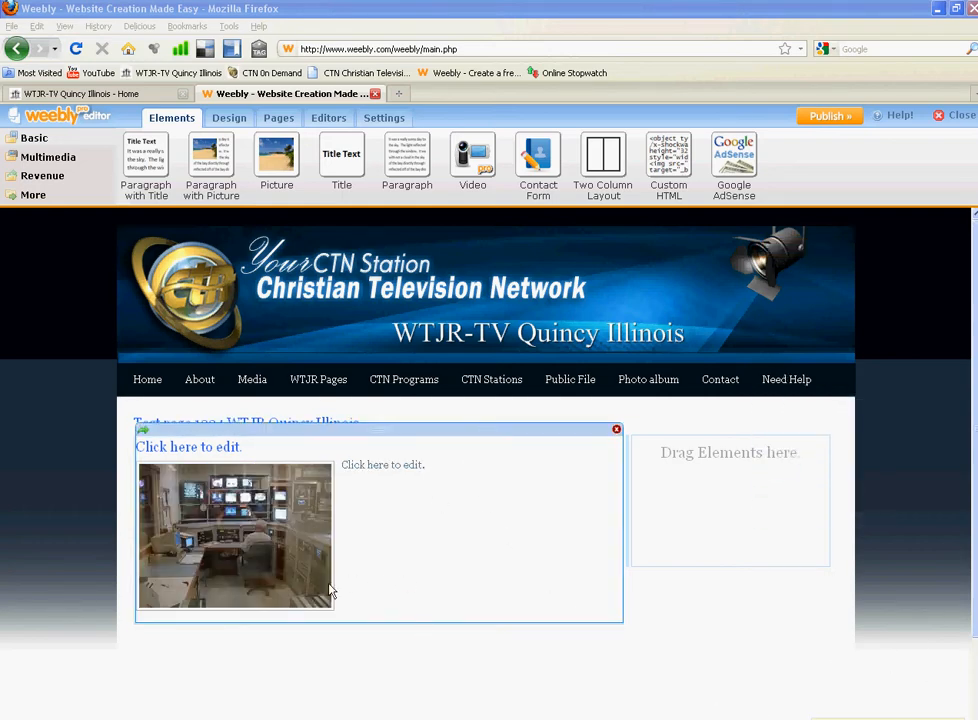
mouse_move(258, 533)
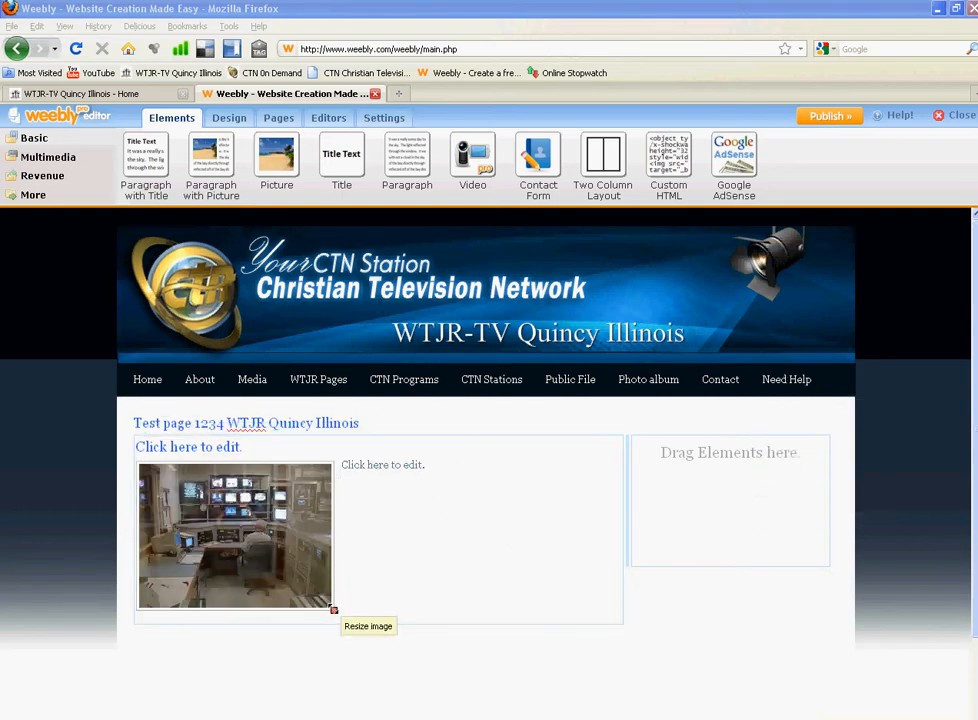
left_click_drag(334, 610, 372, 634)
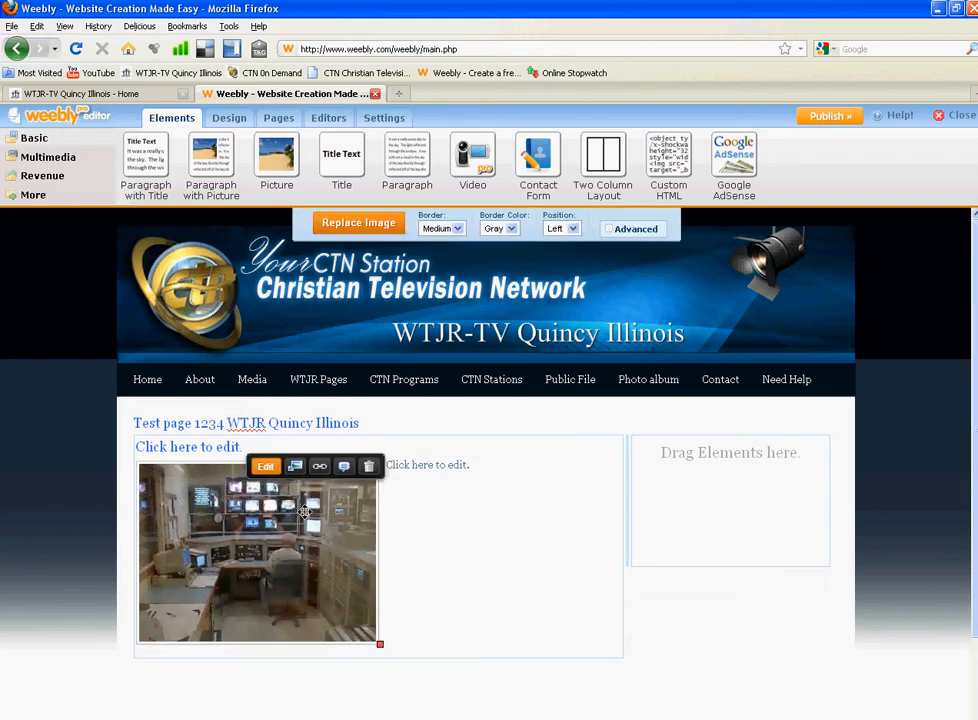
Try the None and Thin borders on the control room photo and return the border to Medium
left_click(457, 228)
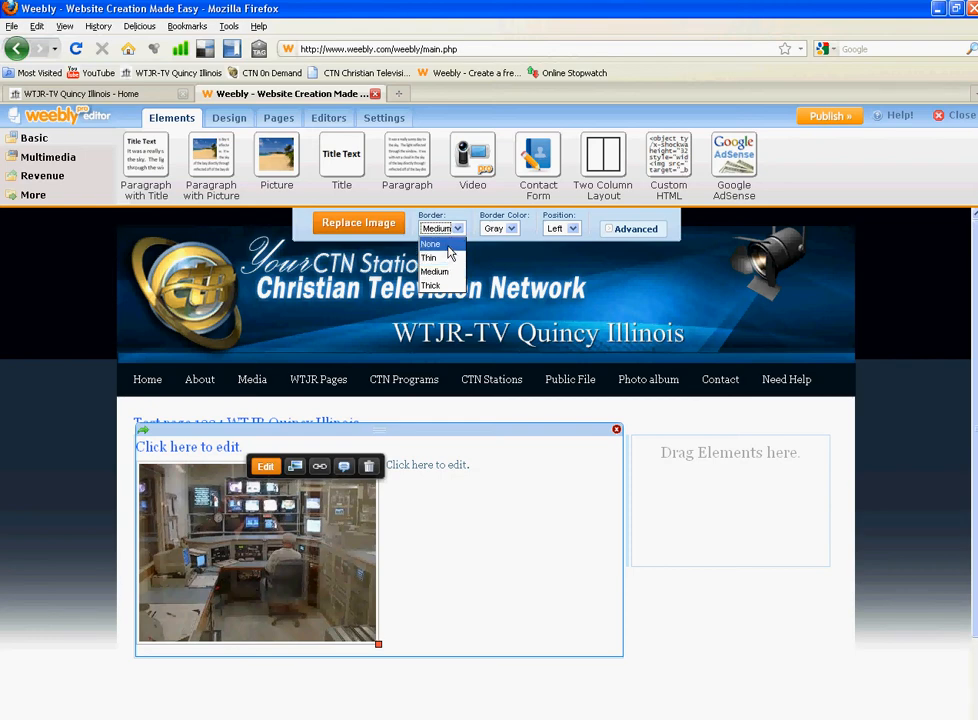
left_click(448, 248)
left_click(452, 229)
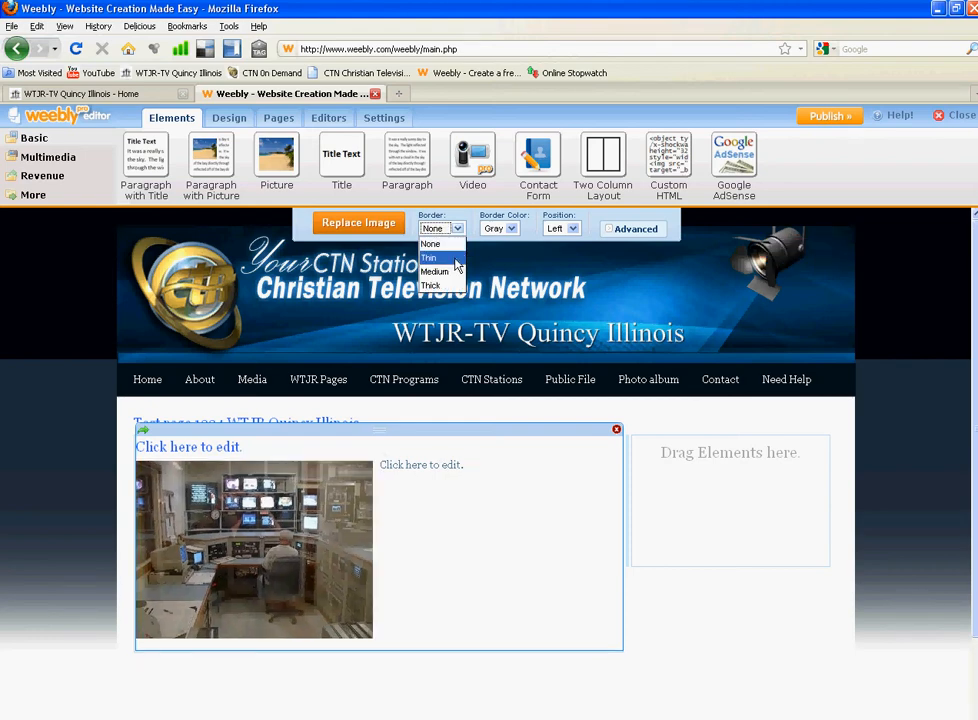
left_click(455, 258)
left_click(460, 230)
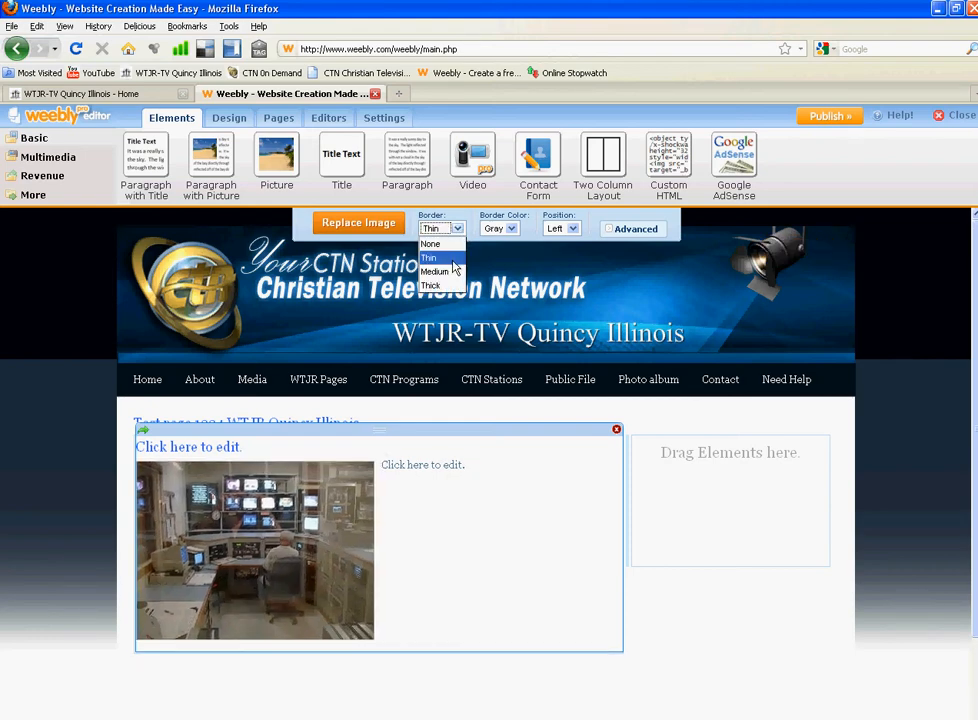
left_click(452, 271)
Try placing the photo to the right of its paragraph text and return its position to Left
left_click(574, 230)
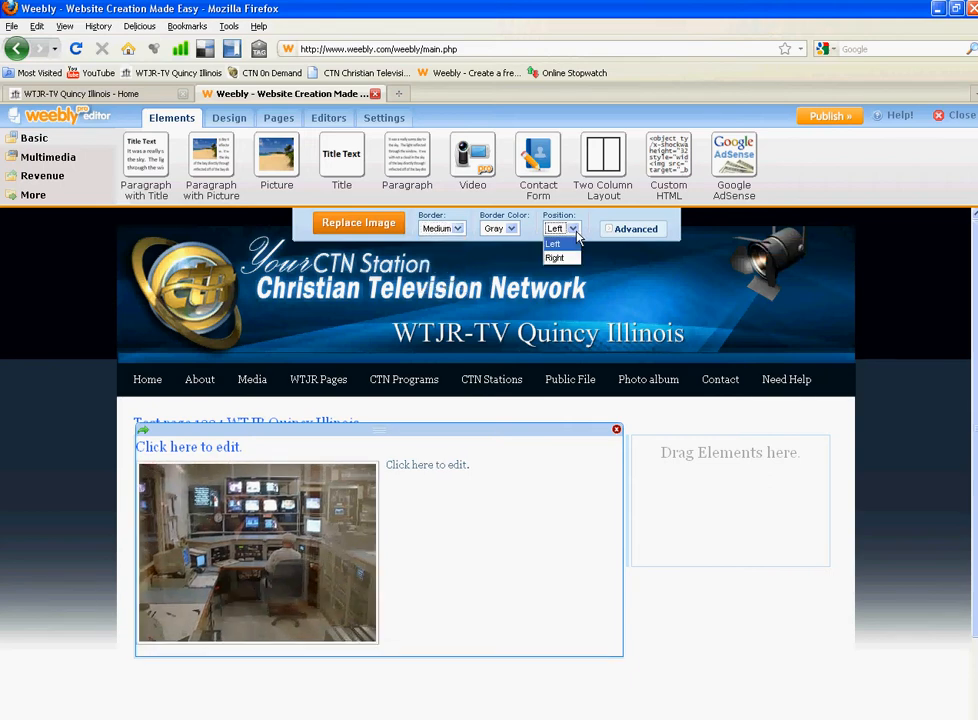
left_click(565, 262)
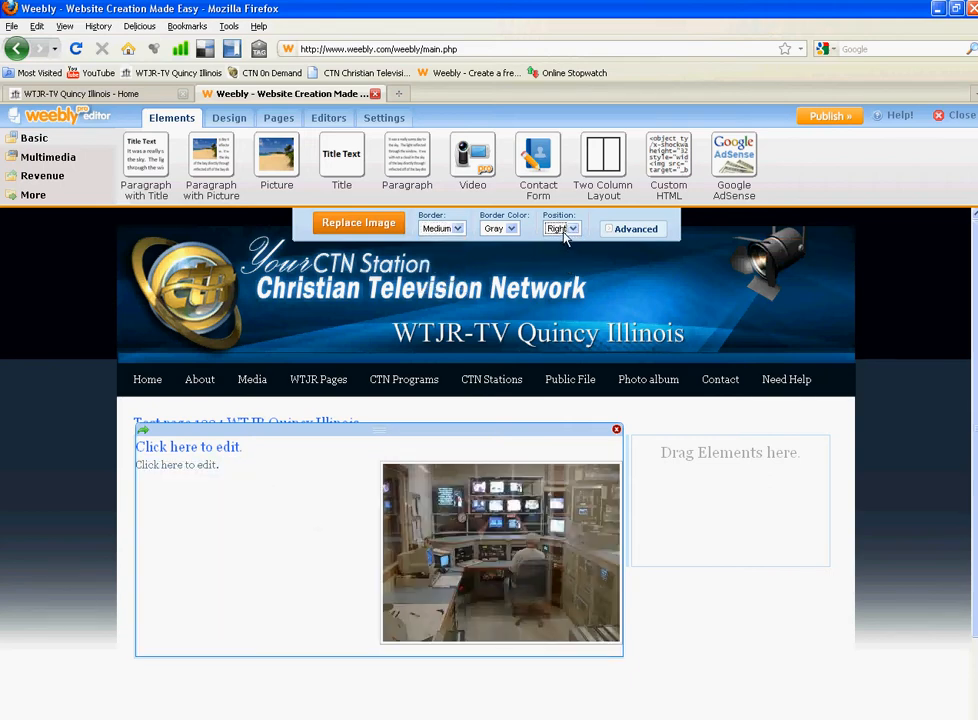
left_click(572, 230)
left_click(555, 244)
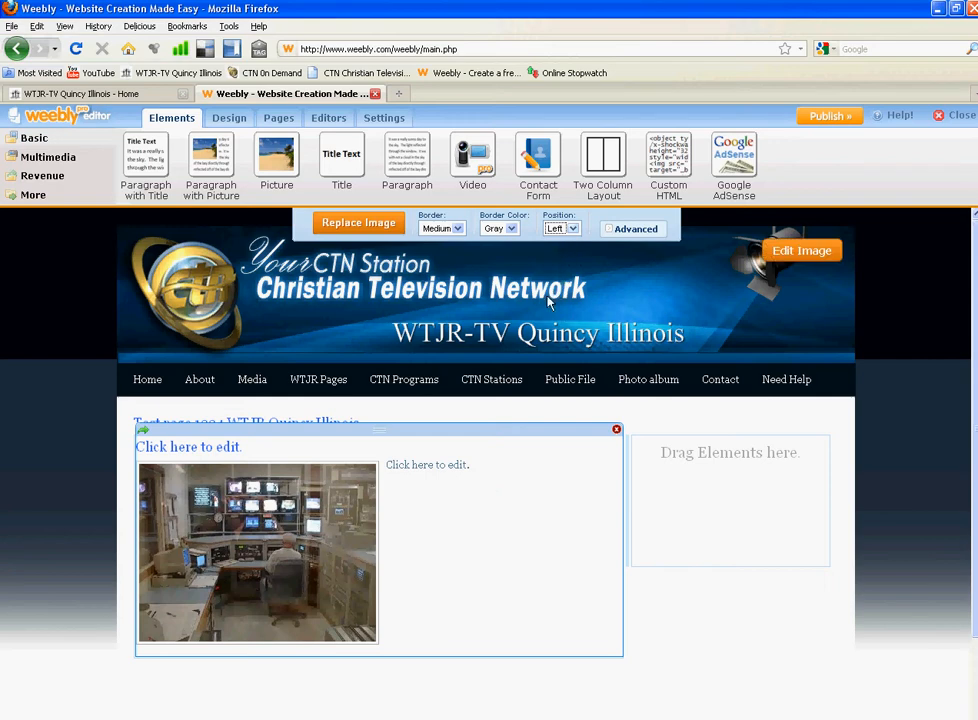
Caption the photo "WTJR master Control" and replace the placeholder paragraph beside it with "Old control room"
mouse_move(345, 500)
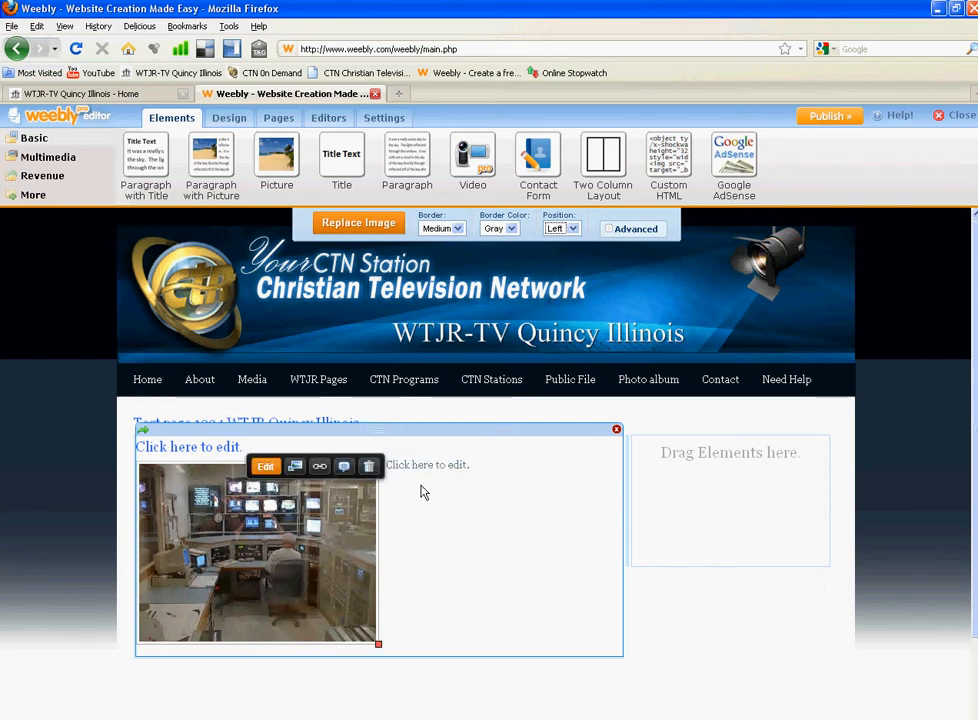
left_click(344, 466)
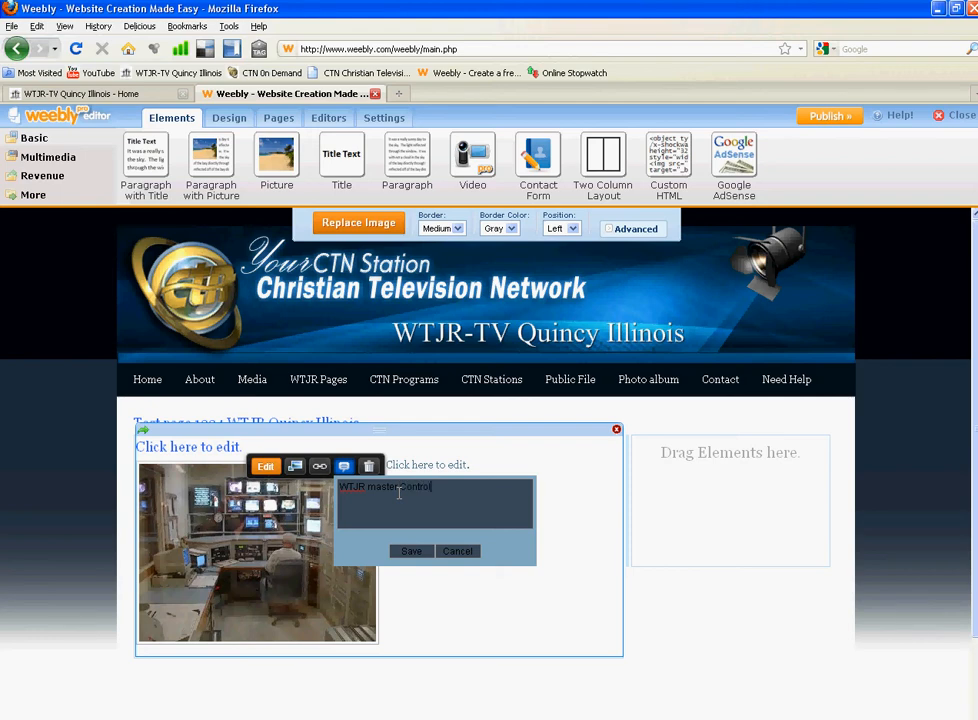
left_click(408, 553)
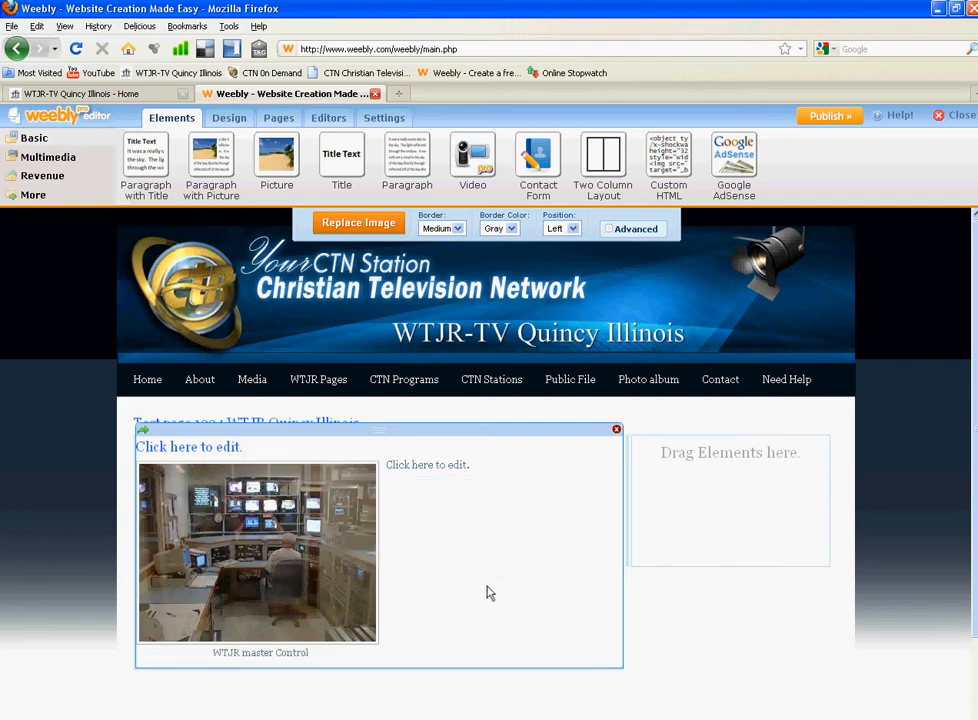
left_click(451, 465)
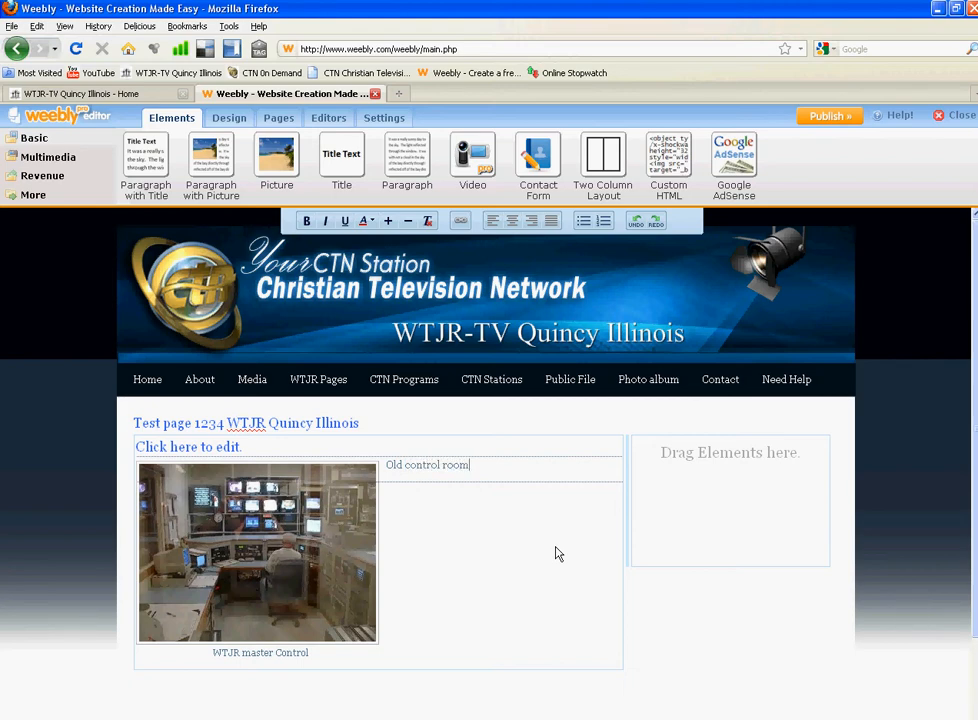
left_click(504, 629)
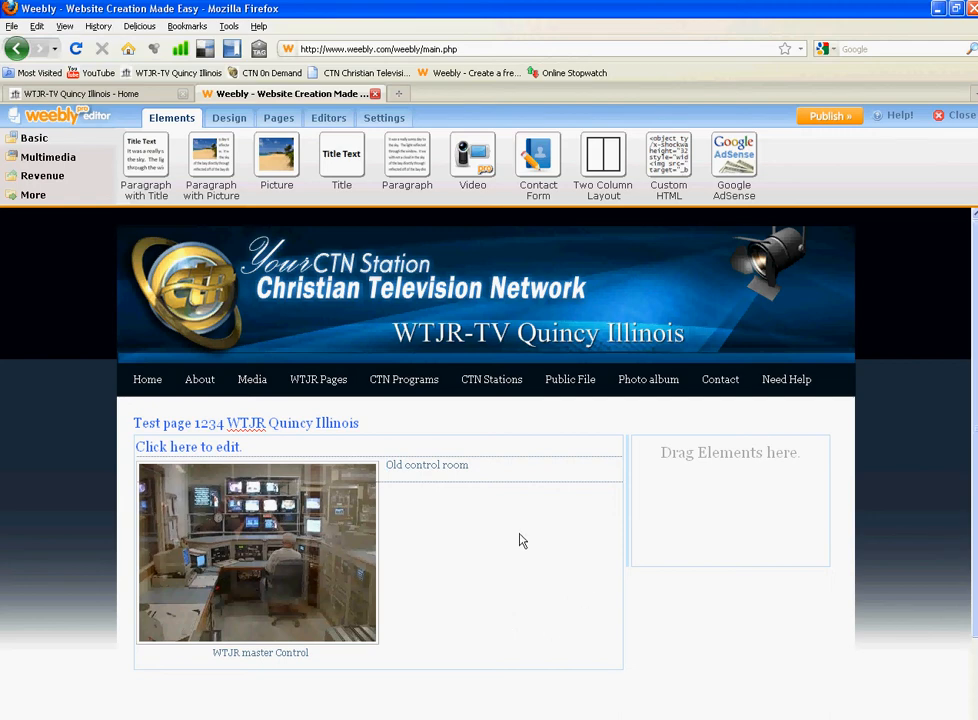
Make the "Old control room" text bold and link it to the site's About WTJR-TV page
left_click_drag(490, 476, 386, 466)
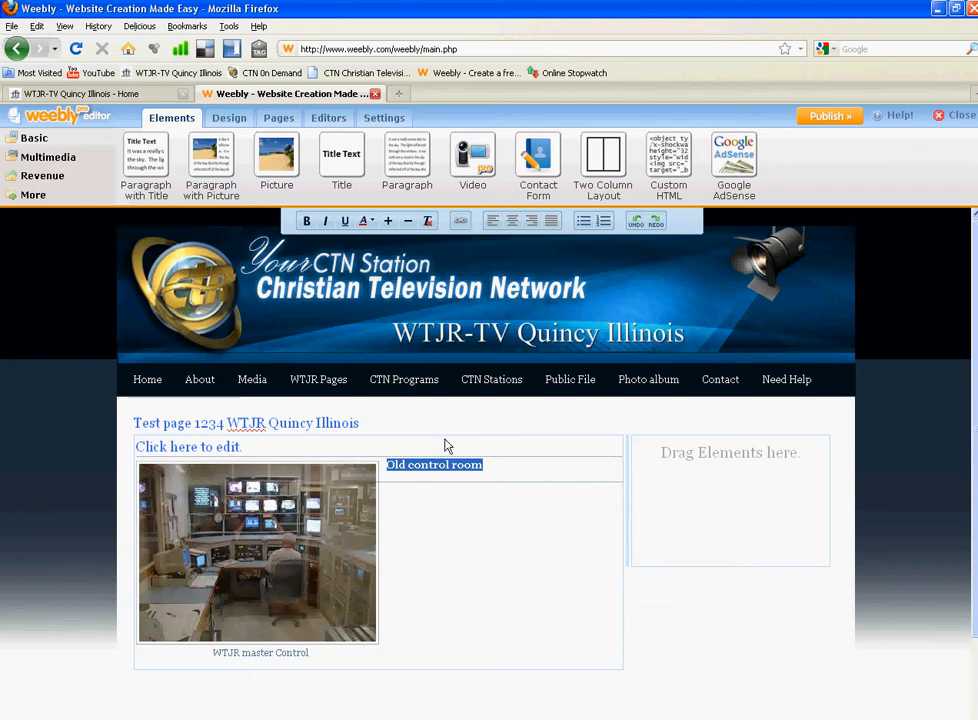
left_click(462, 222)
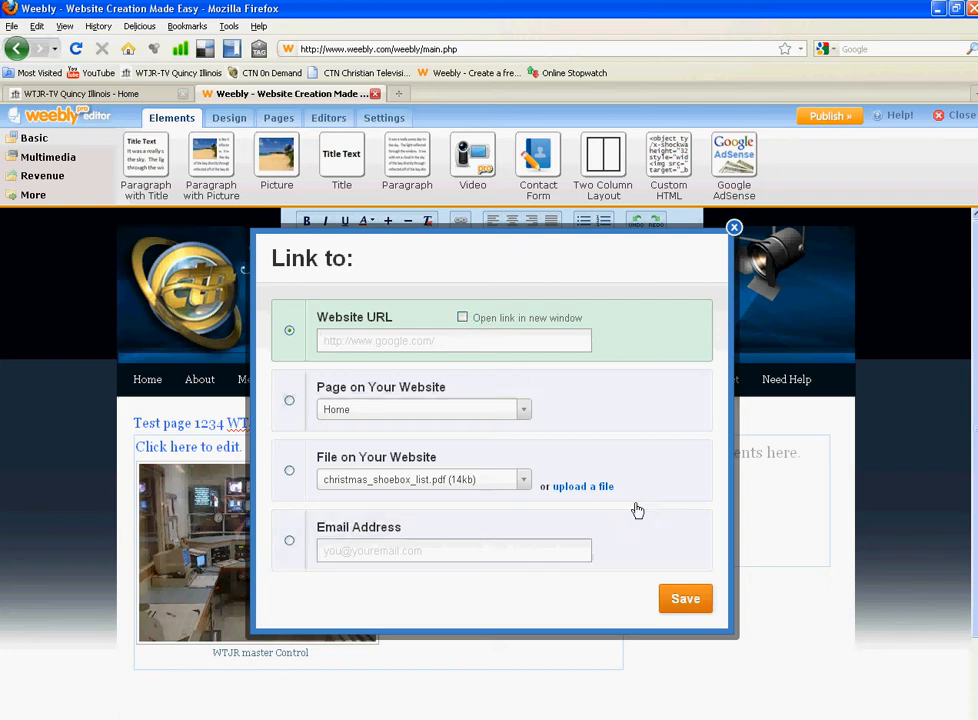
left_click(524, 418)
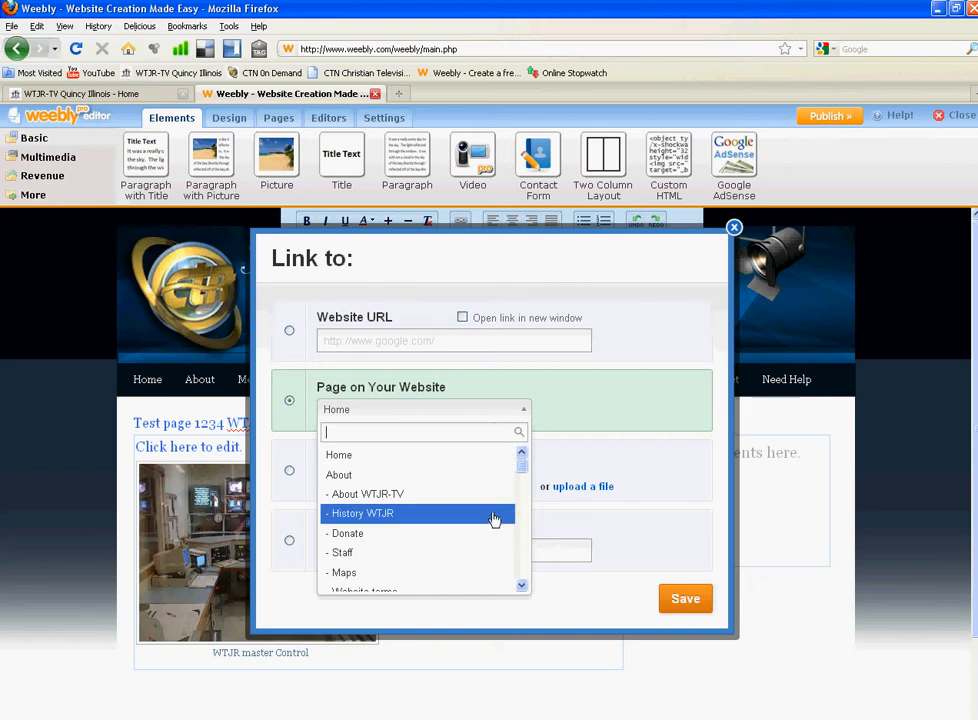
scroll(495, 518, "down", 1)
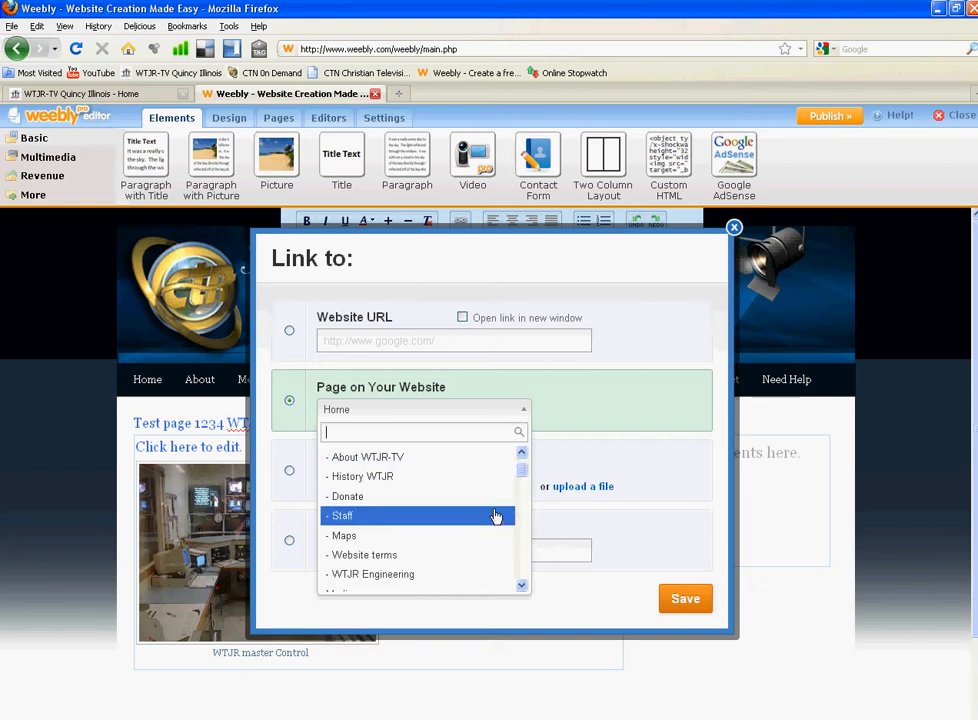
scroll(496, 517, "up", 1)
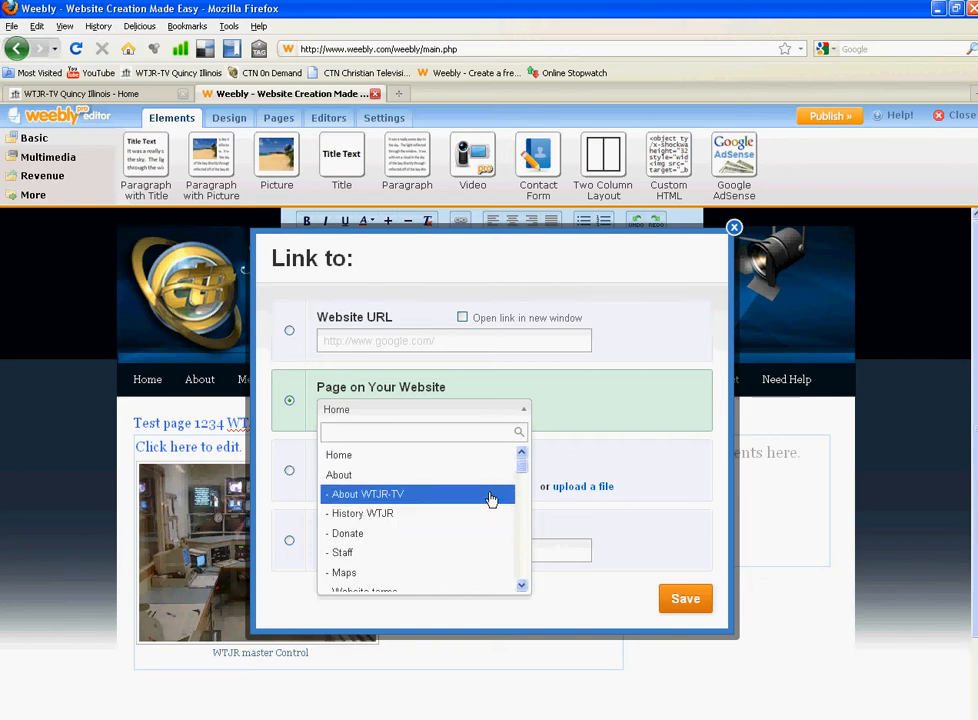
left_click(491, 498)
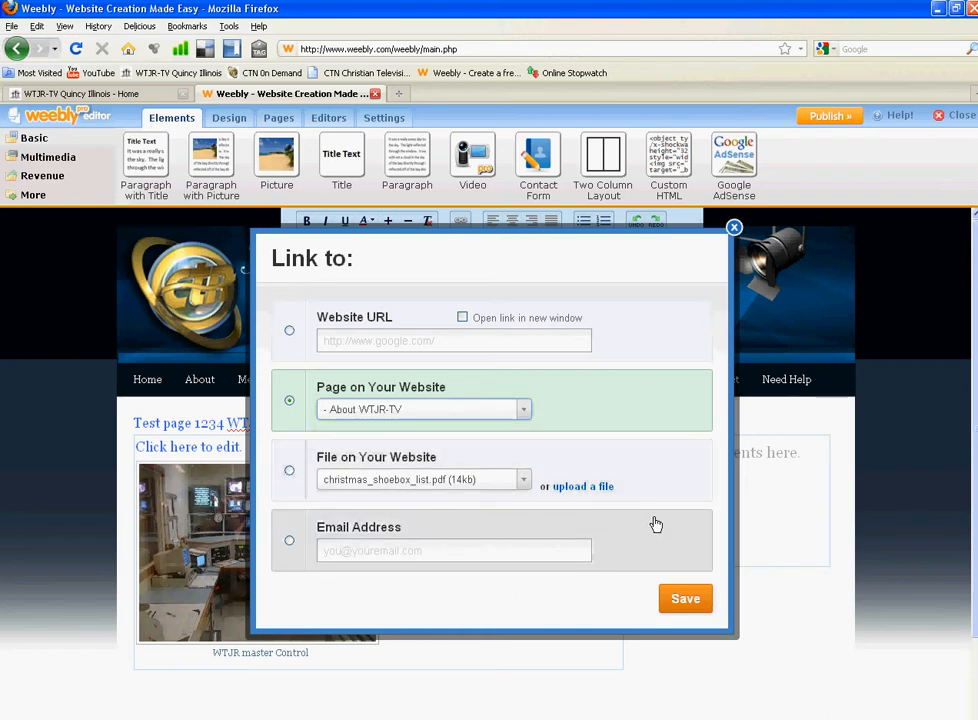
left_click(689, 601)
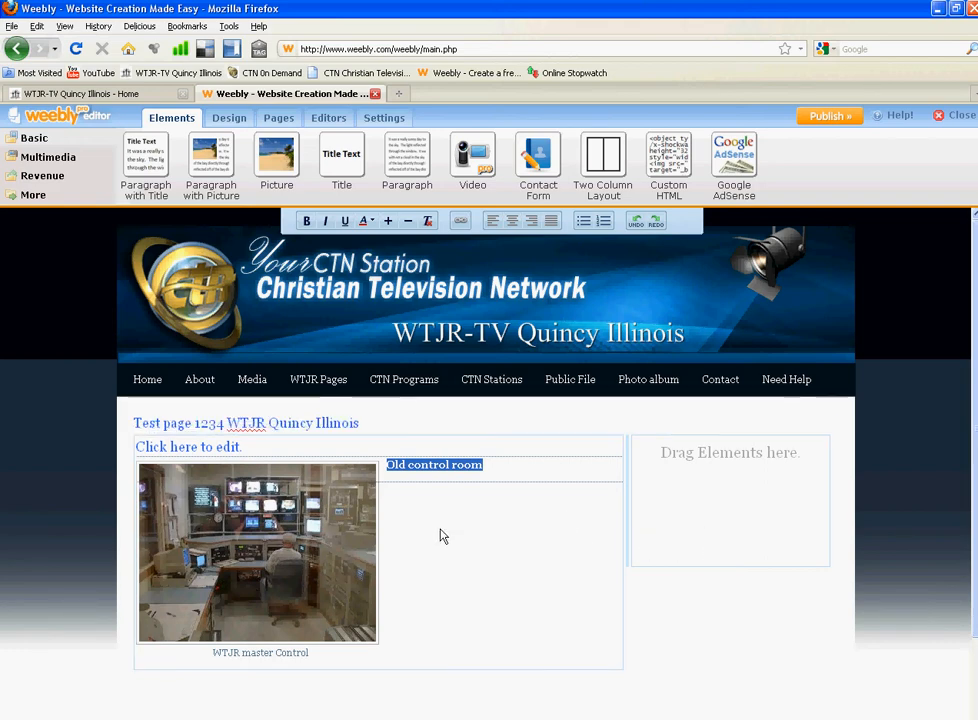
left_click(586, 554)
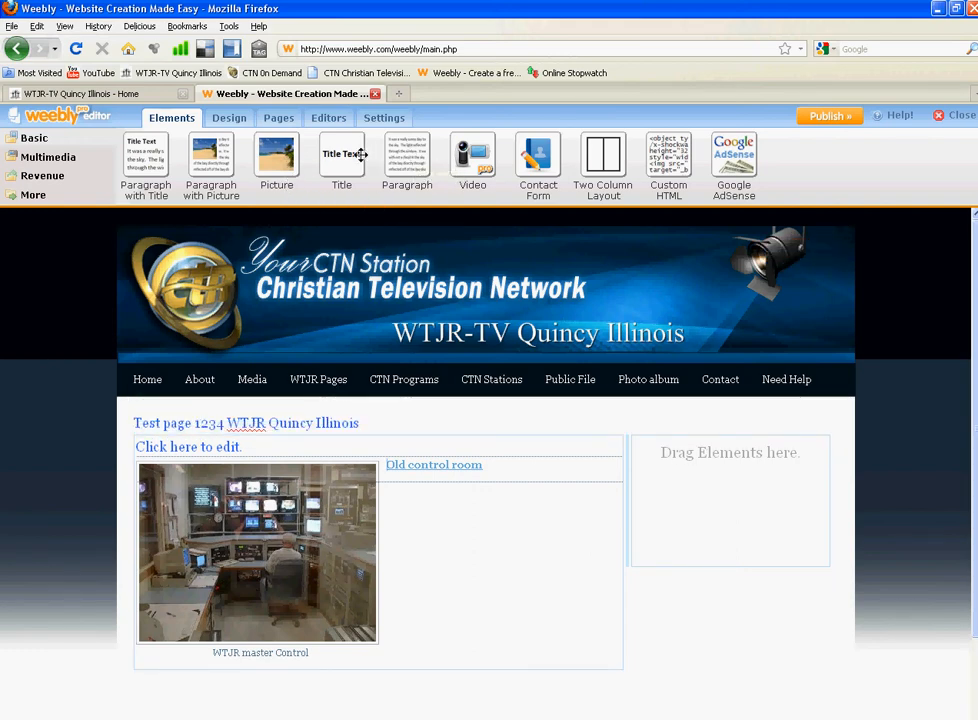
Add a paragraph element to the empty narrow column and enter "qopwr[qjwjrp[q" as its text
left_click_drag(410, 154, 694, 443)
left_click(692, 452)
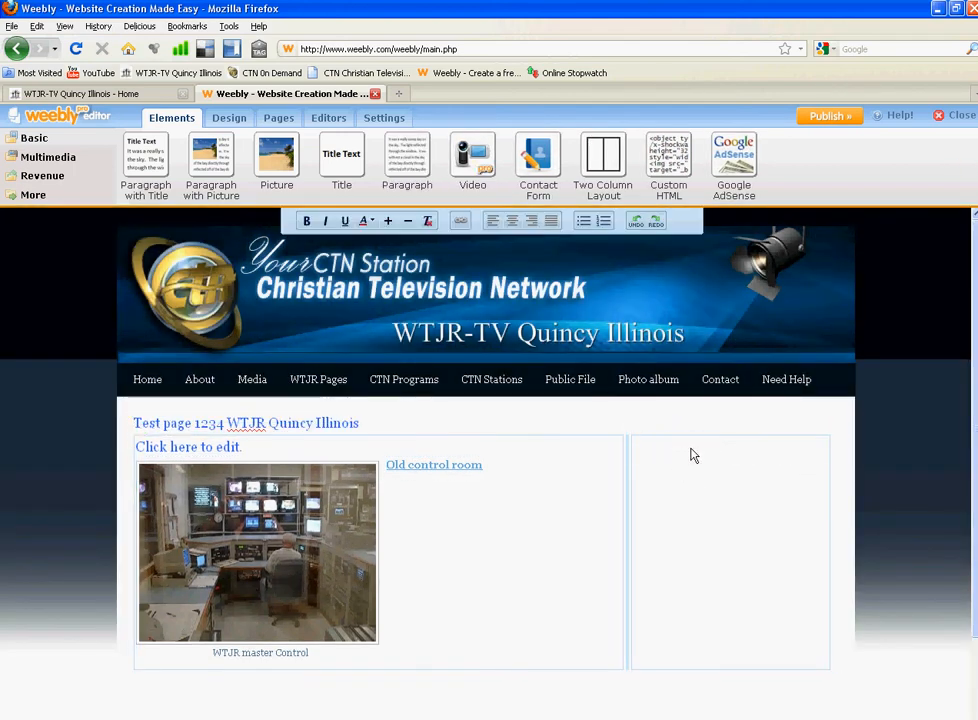
type("gopwr[qjvirp[q")
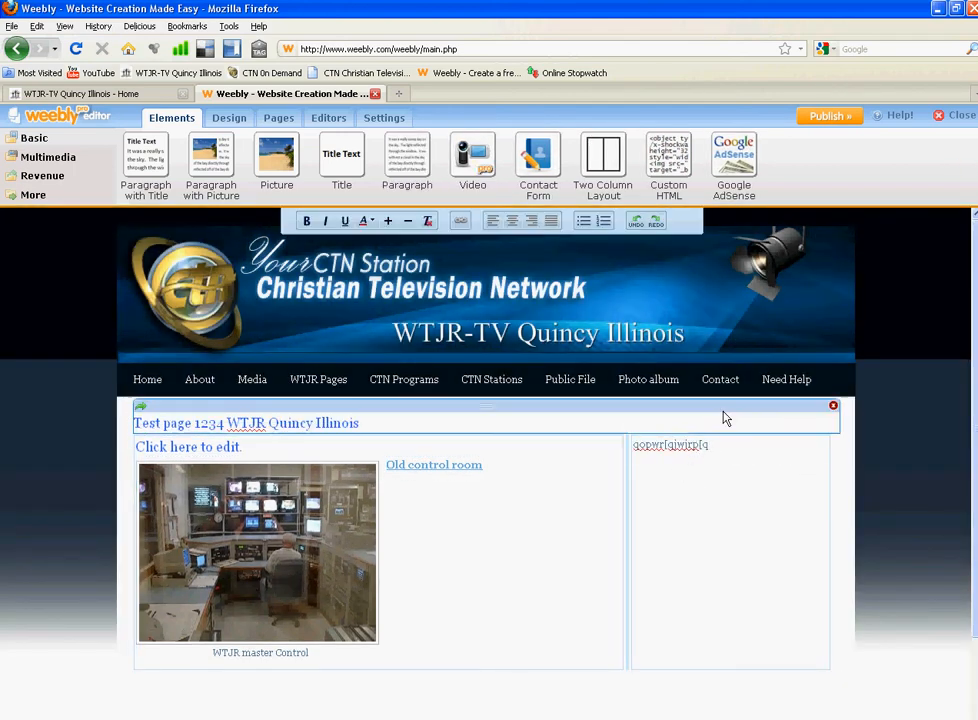
Add a picture element below the narrow column's paragraph and upload the tower photo 000_0081.jpg.php.jpeg from the BTS folder
left_click_drag(276, 158, 757, 609)
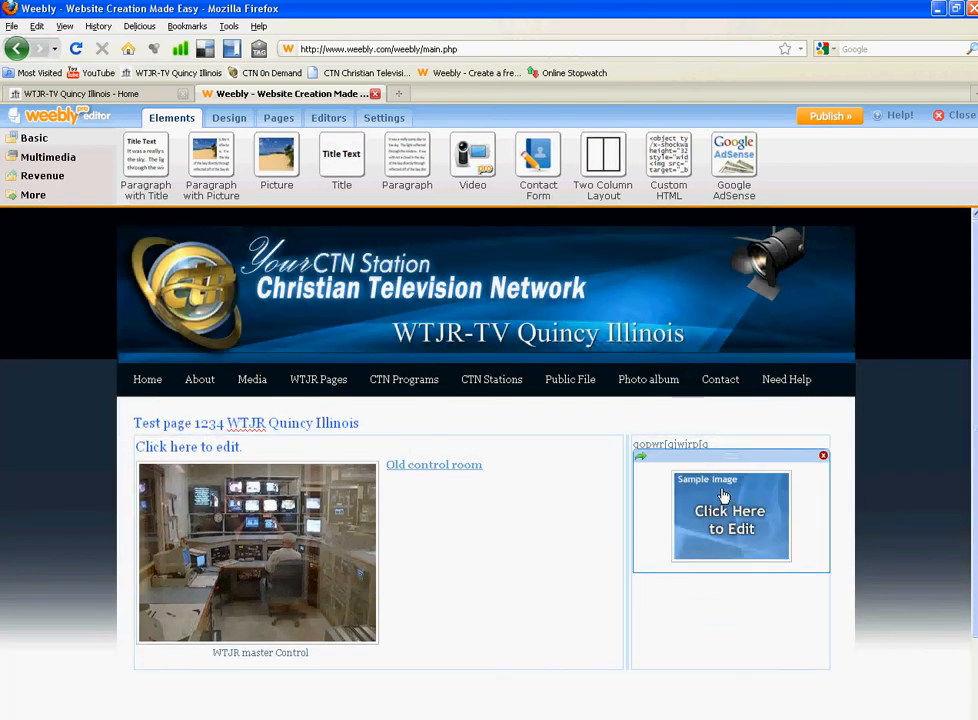
left_click(705, 517)
left_click(520, 350)
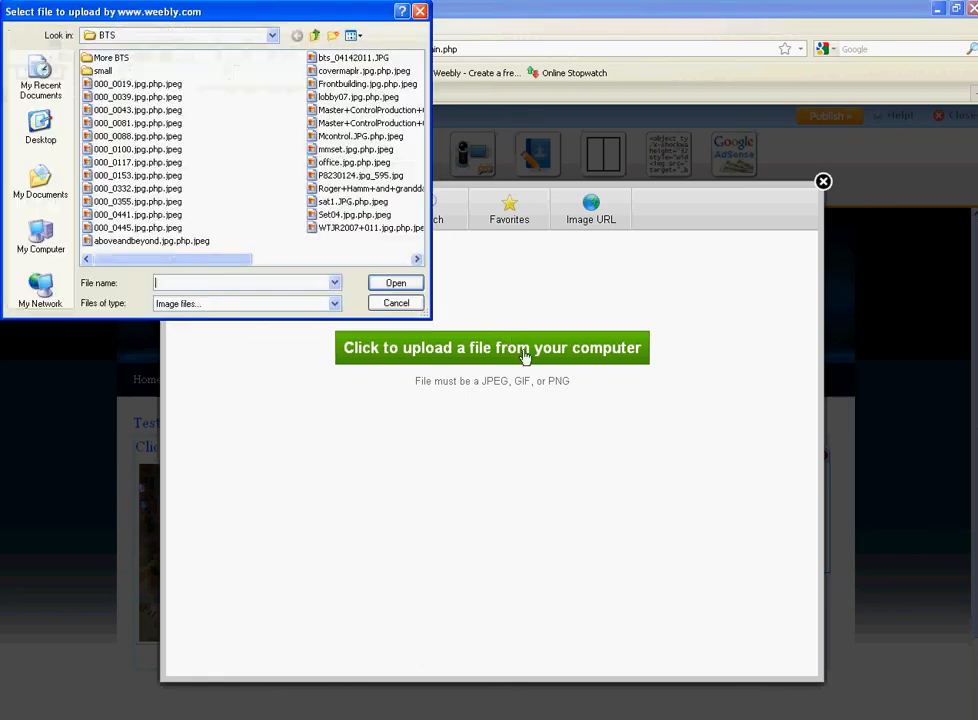
left_click(355, 36)
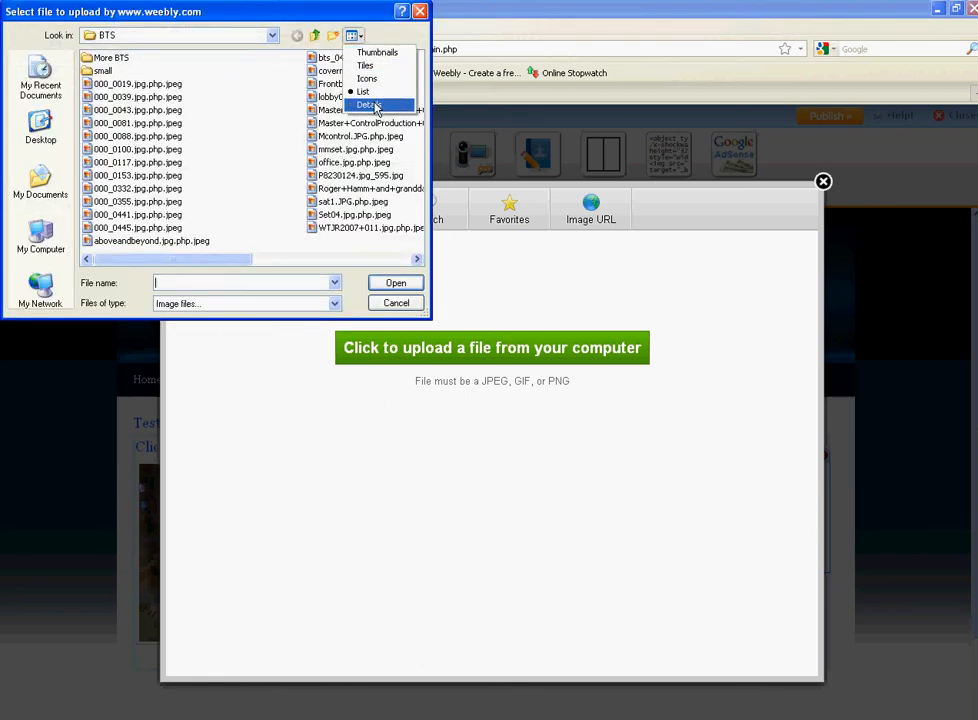
left_click(376, 52)
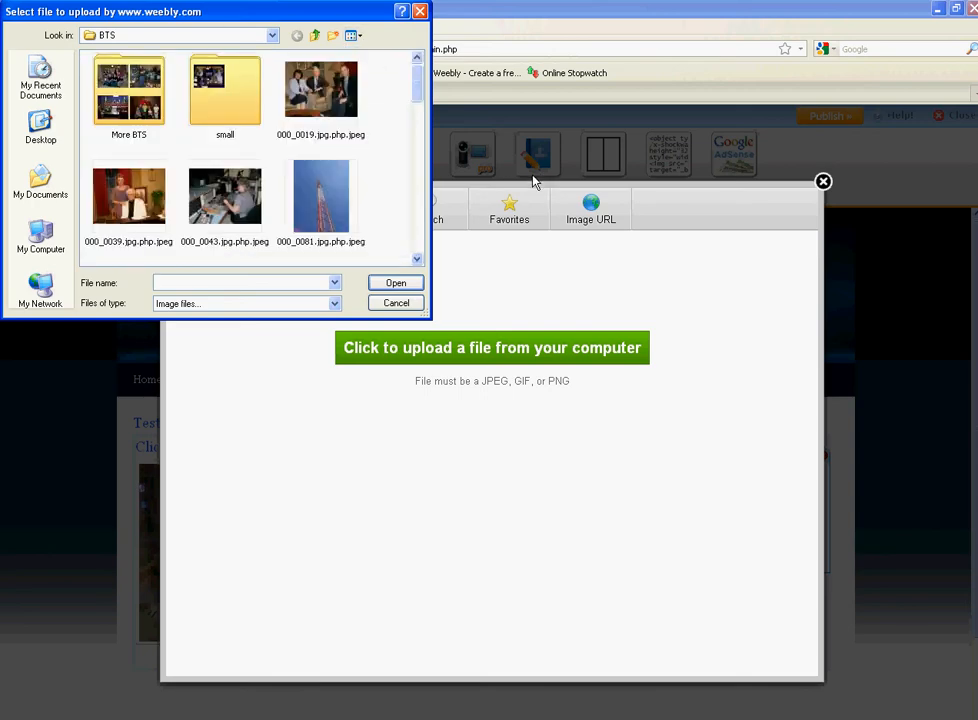
double_click(320, 185)
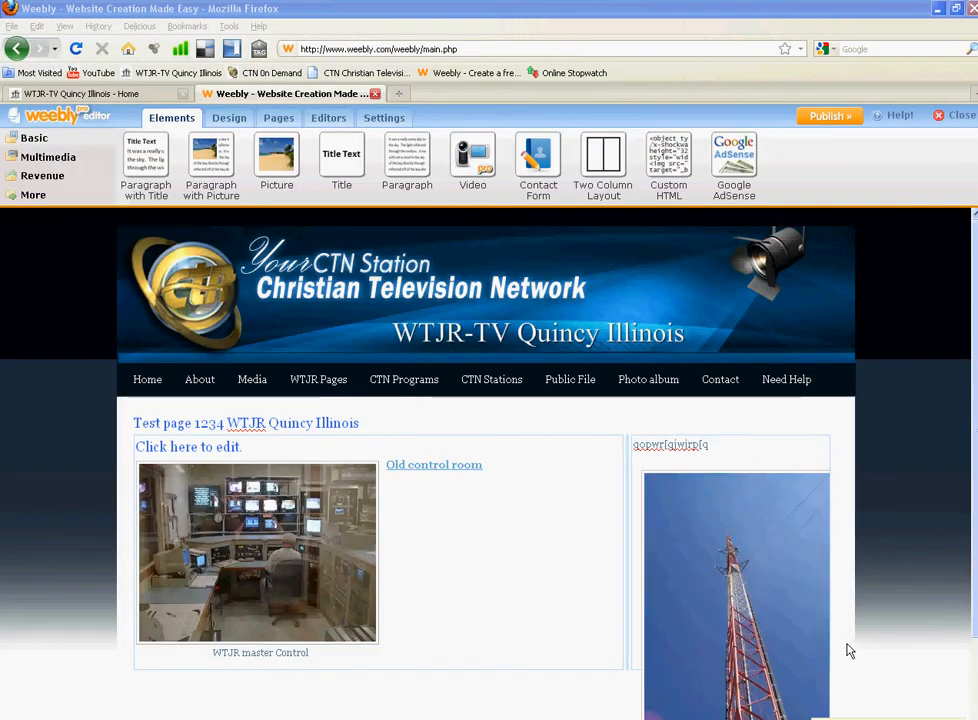
mouse_move(739, 615)
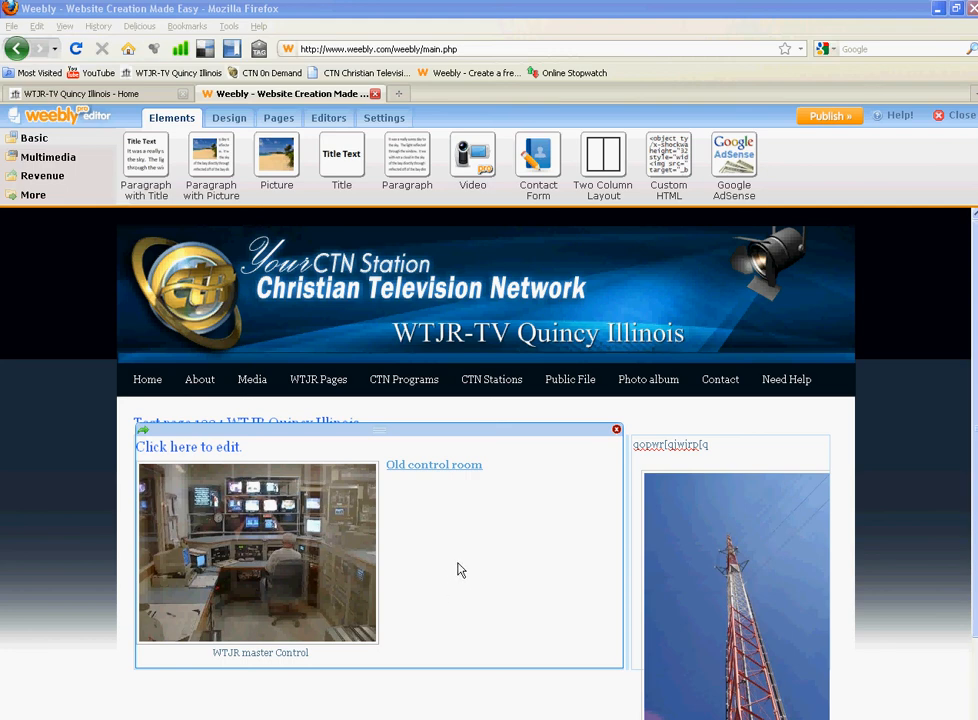
Publish the site and check the reloaded test1234 page and its "Old control room" link in Internet Explorer
left_click(829, 120)
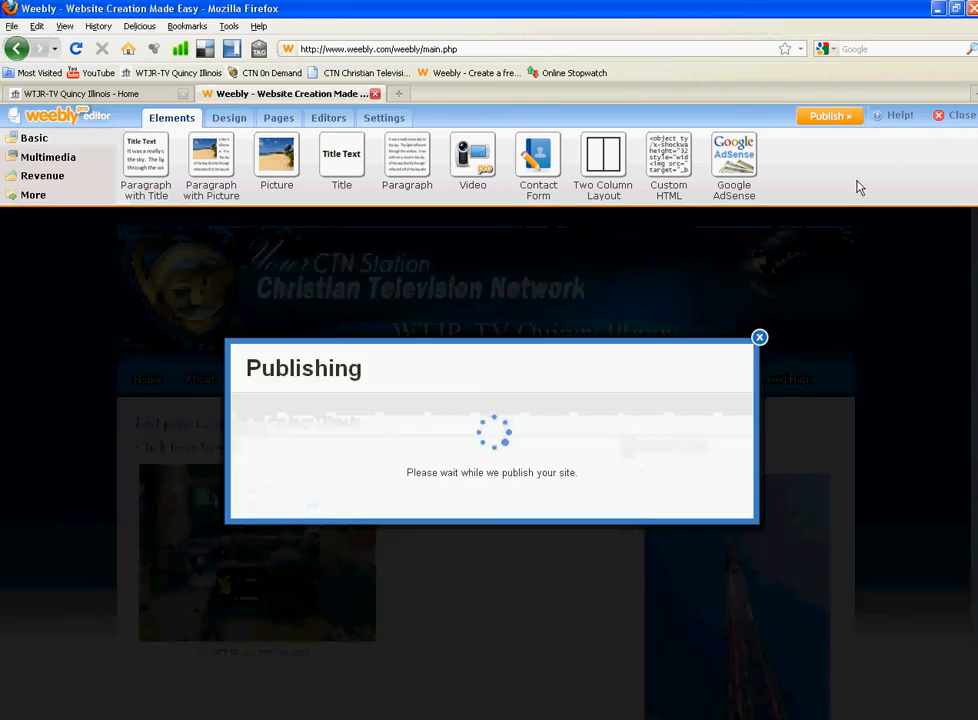
left_click(762, 338)
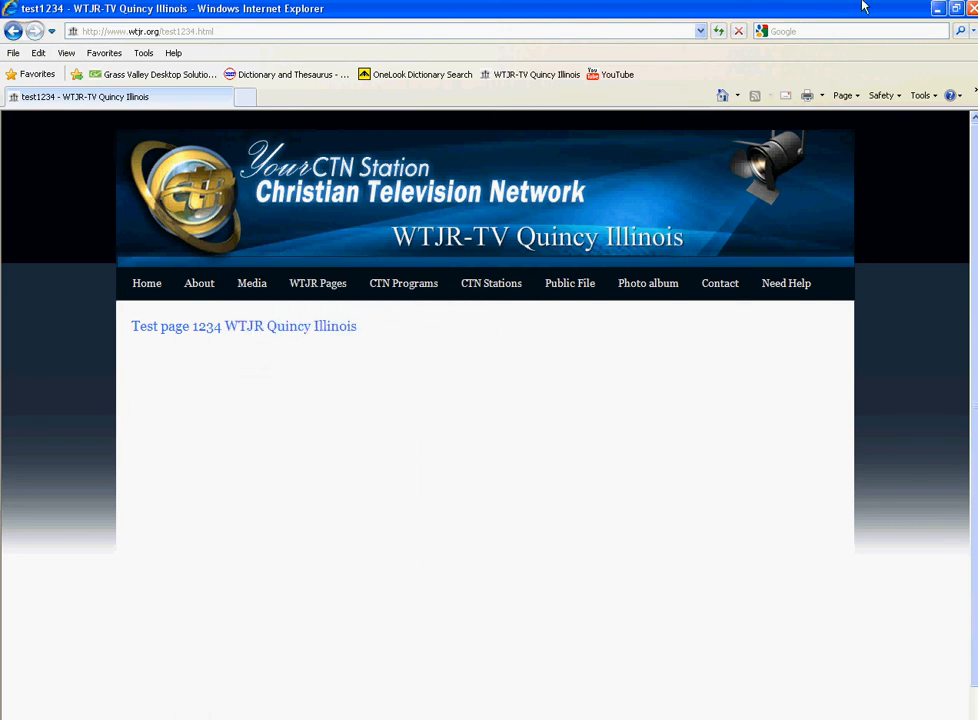
left_click(718, 32)
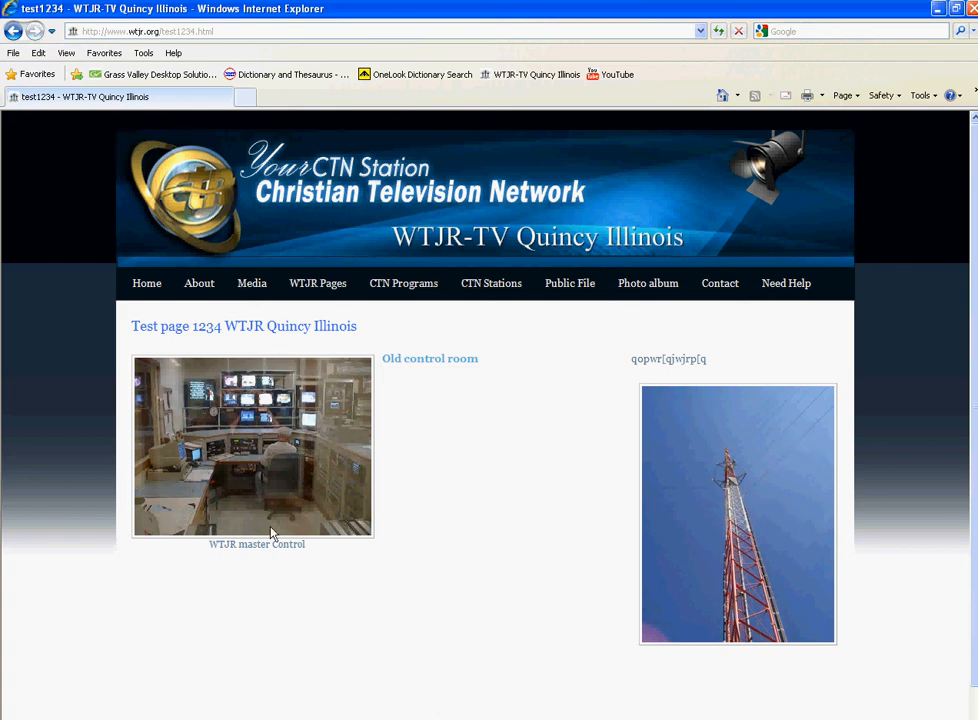
left_click(416, 365)
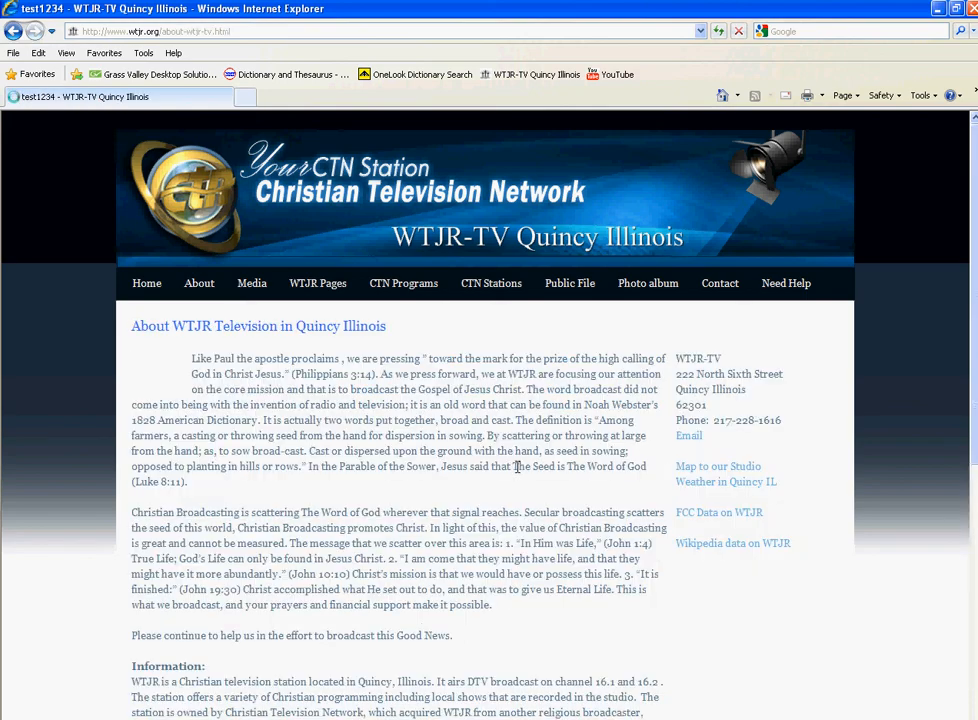